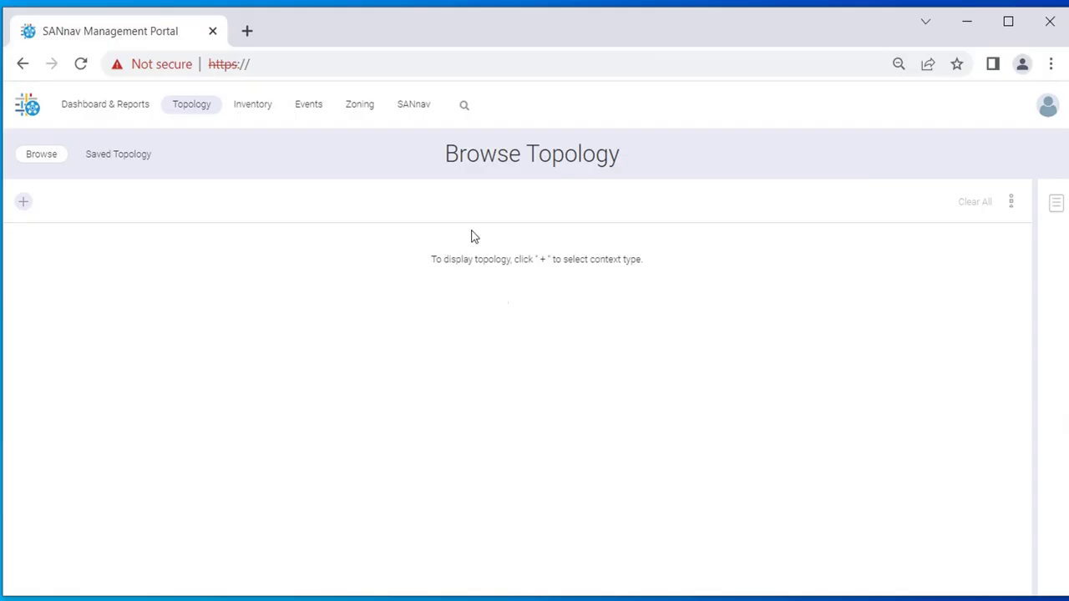
Open SANnav Configurations and Settings from the top navigation bar.
click(409, 105)
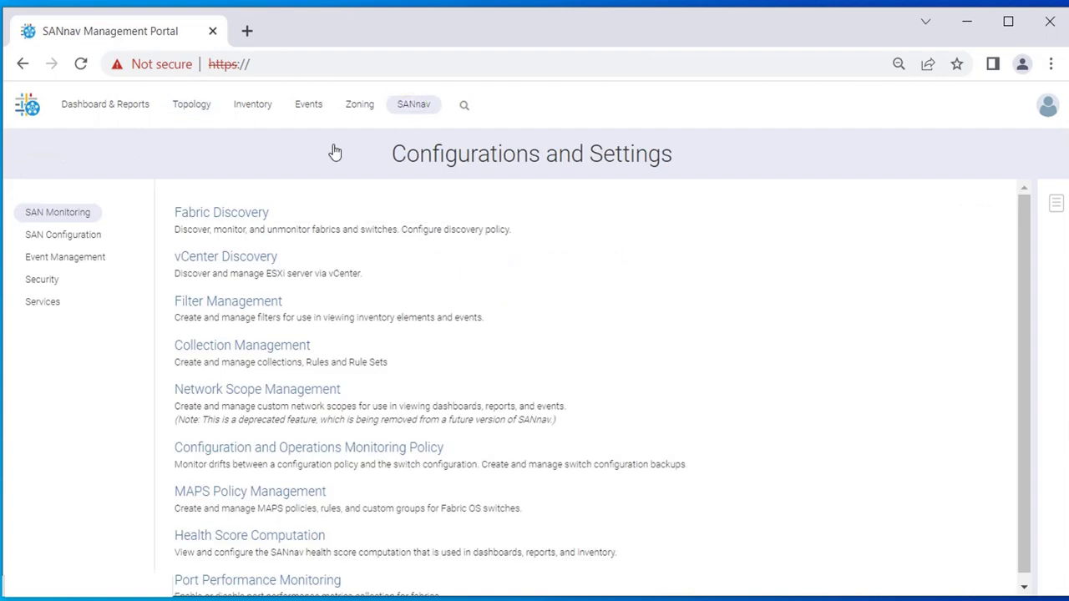
Save the Switch Backup Configurations with Event-triggered Backups enabled.
click(399, 453)
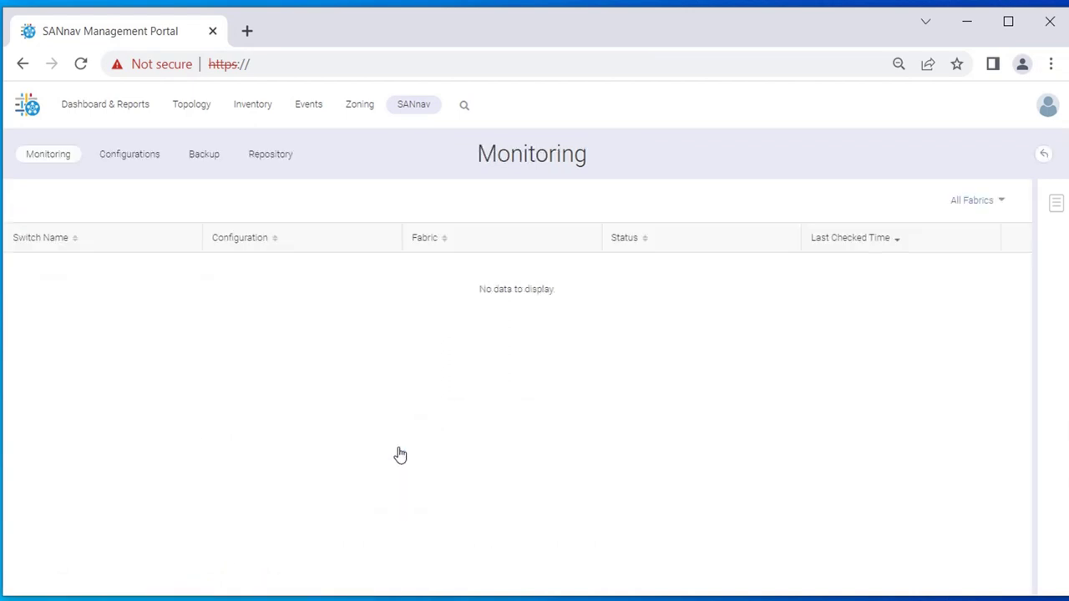
click(190, 154)
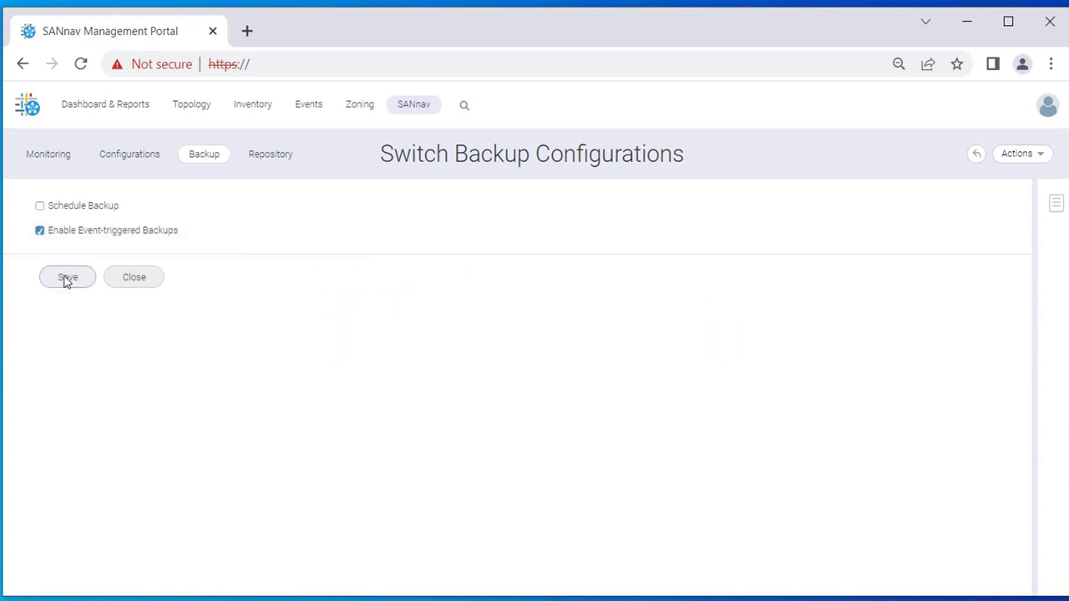
click(67, 284)
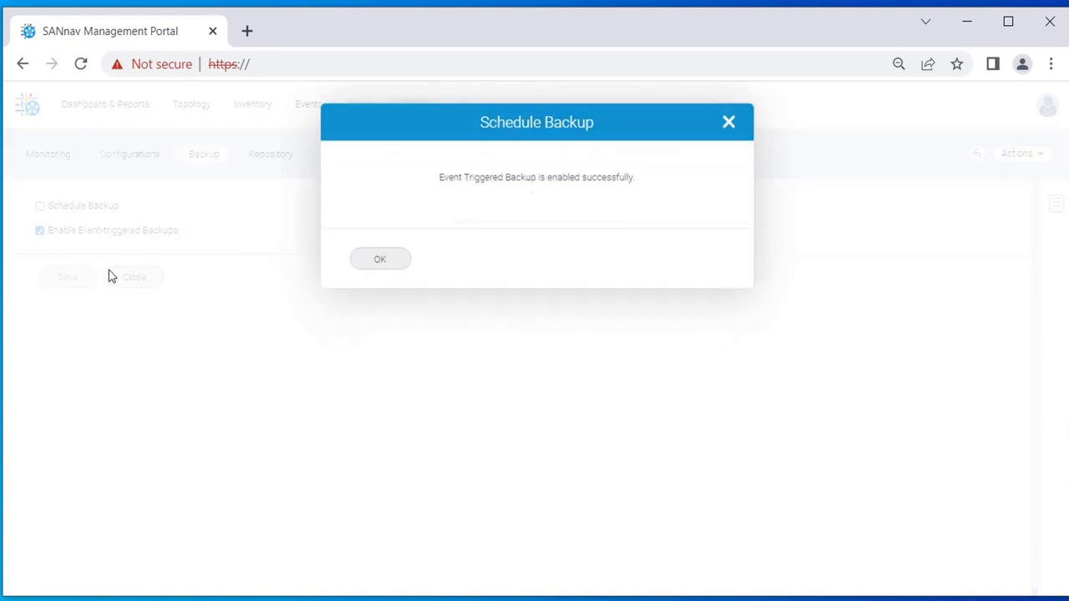
click(397, 280)
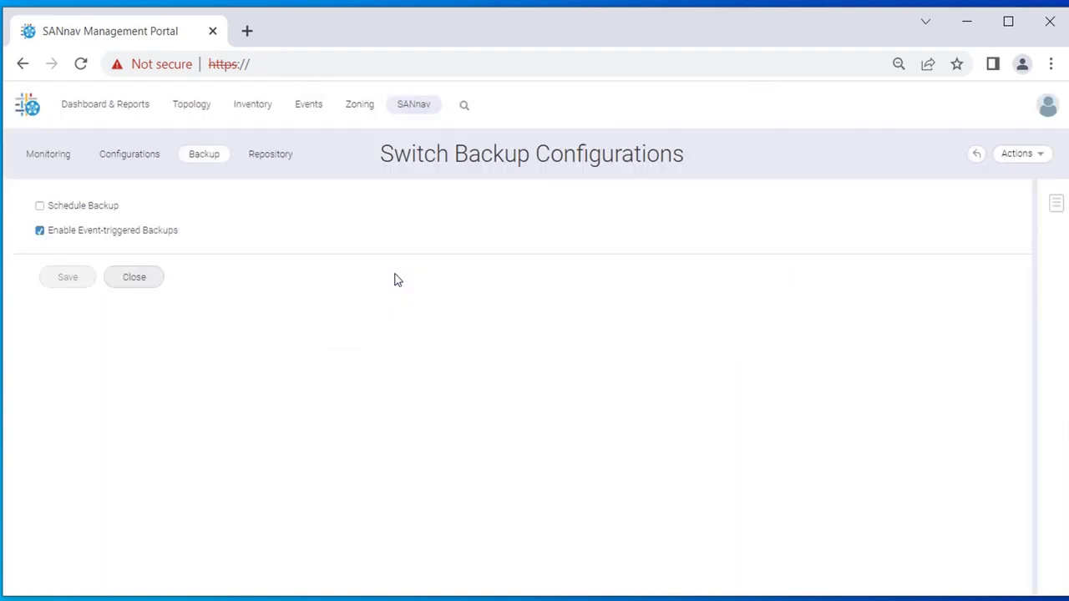
Enable Schedule Backup: Weekly, Sunday, start 03:00 AM, delete after 30 days.
click(40, 206)
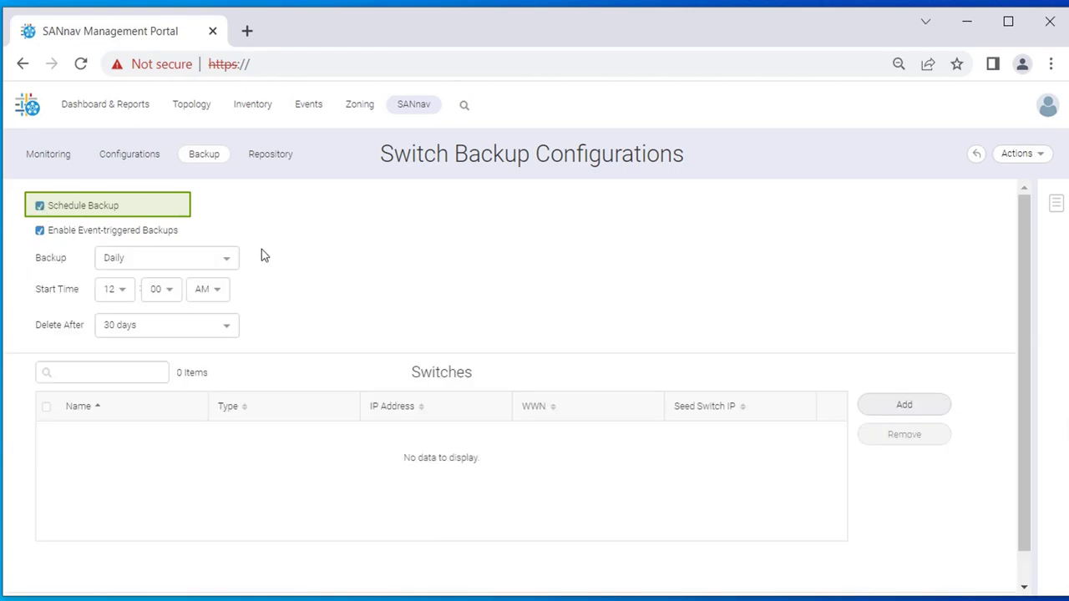
click(224, 261)
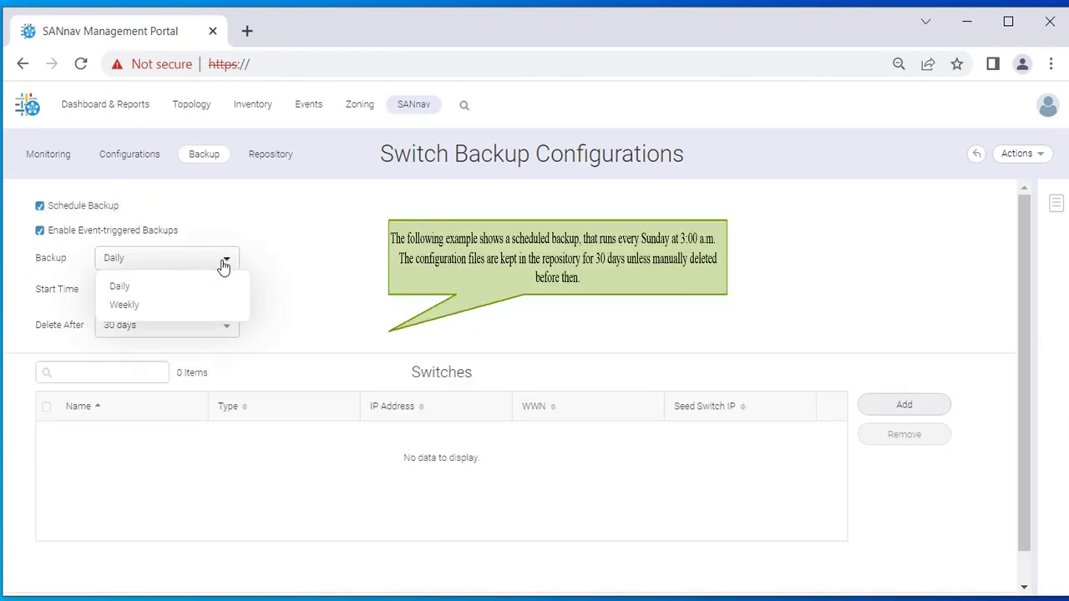
click(197, 313)
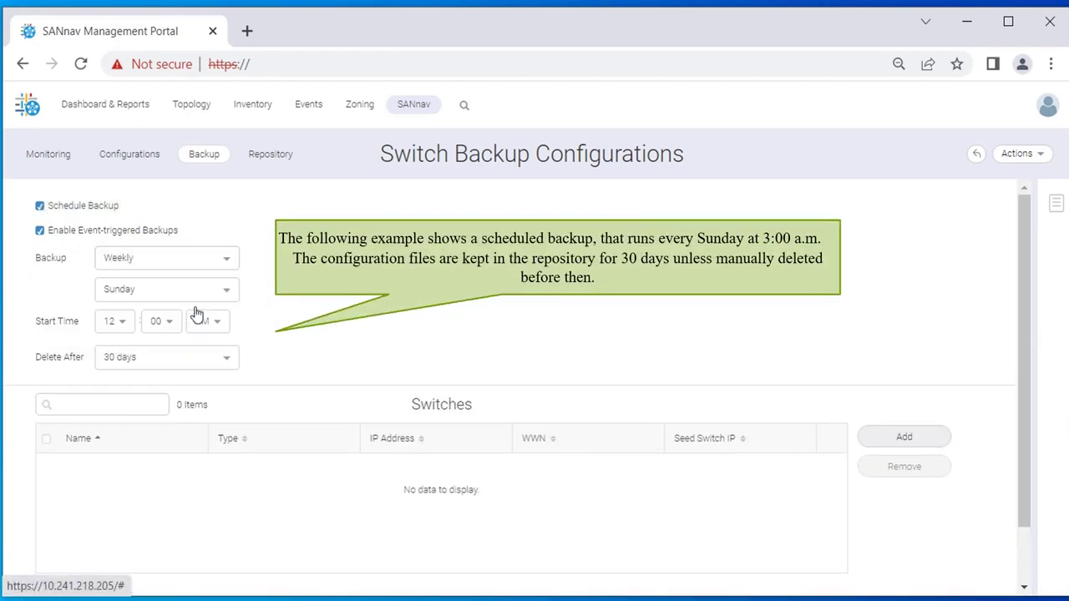
click(124, 326)
click(119, 386)
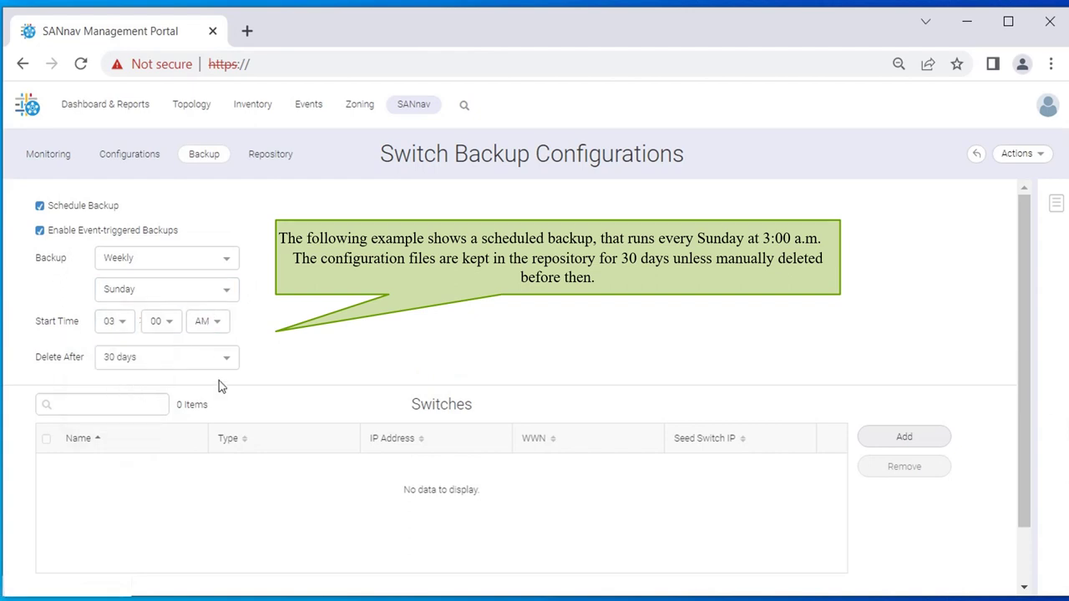
click(231, 364)
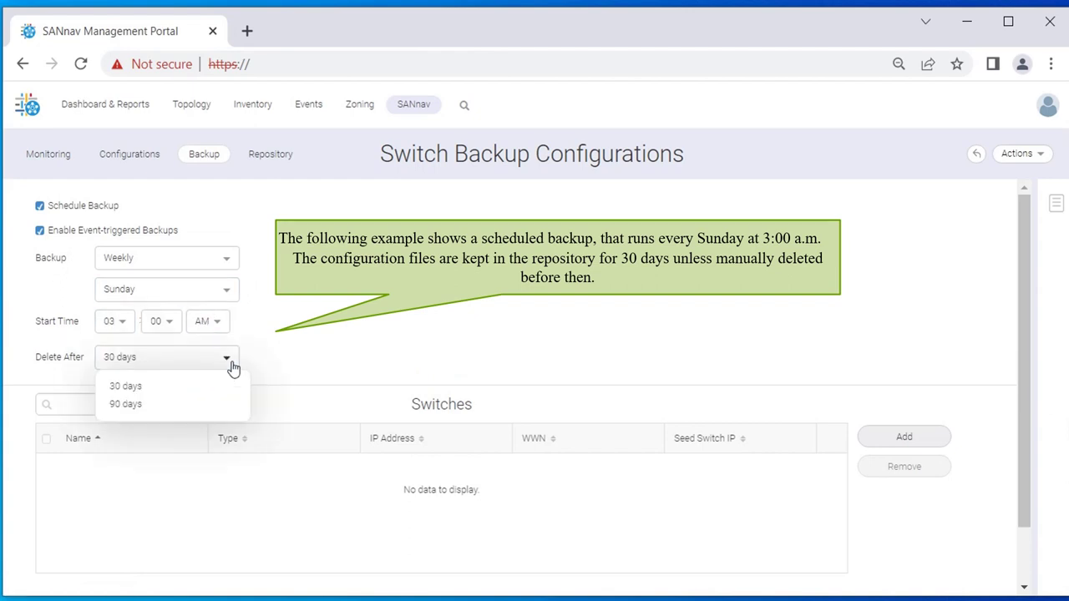
click(193, 387)
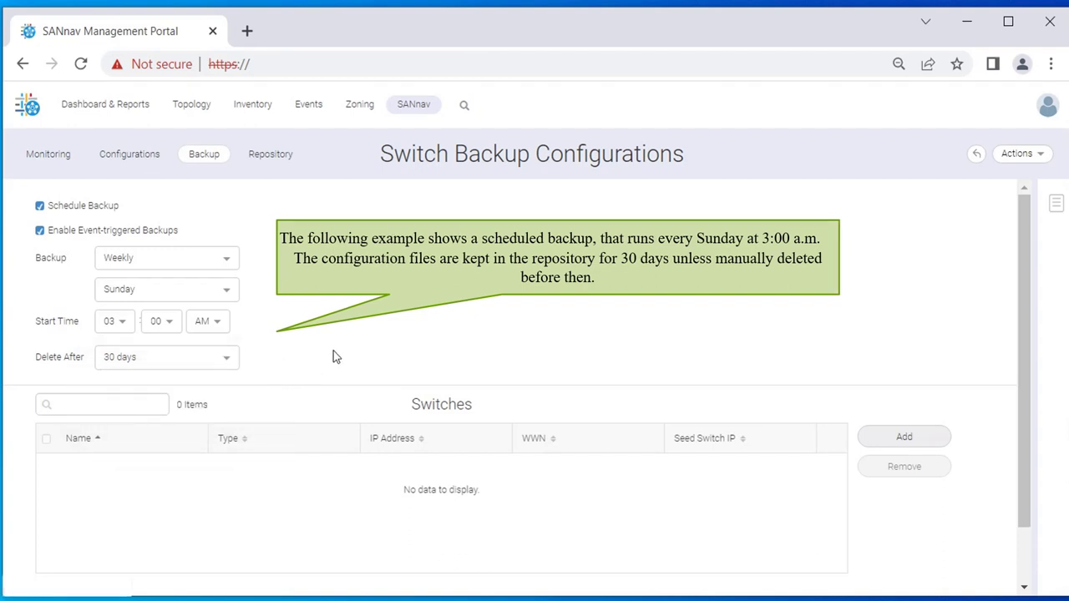
Add switch DCX8510-4B_TOP_TT38 to the backup list and save the weekly schedule.
click(881, 434)
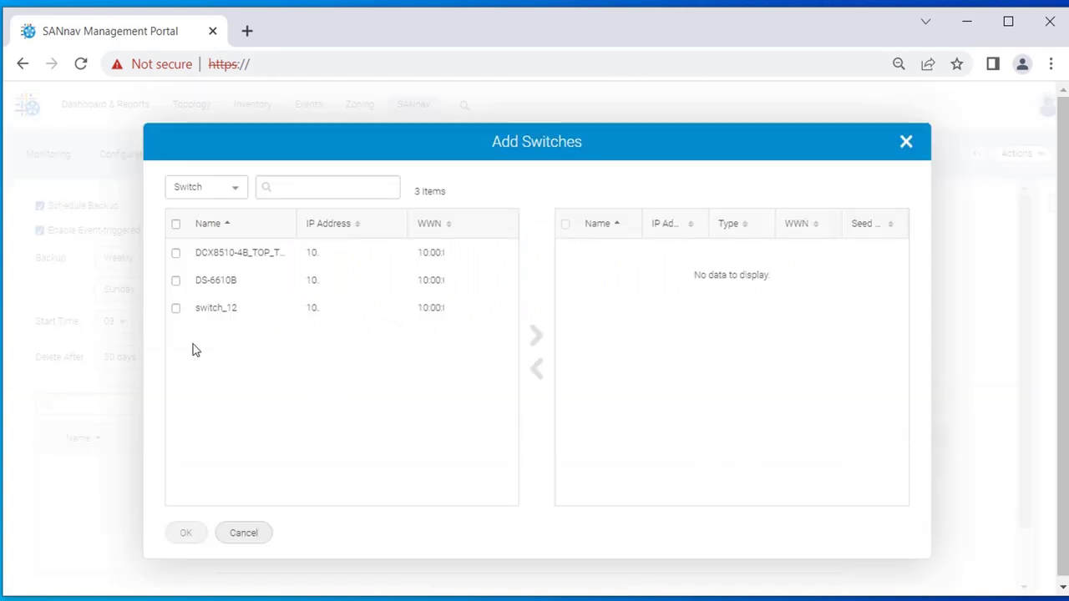
click(175, 253)
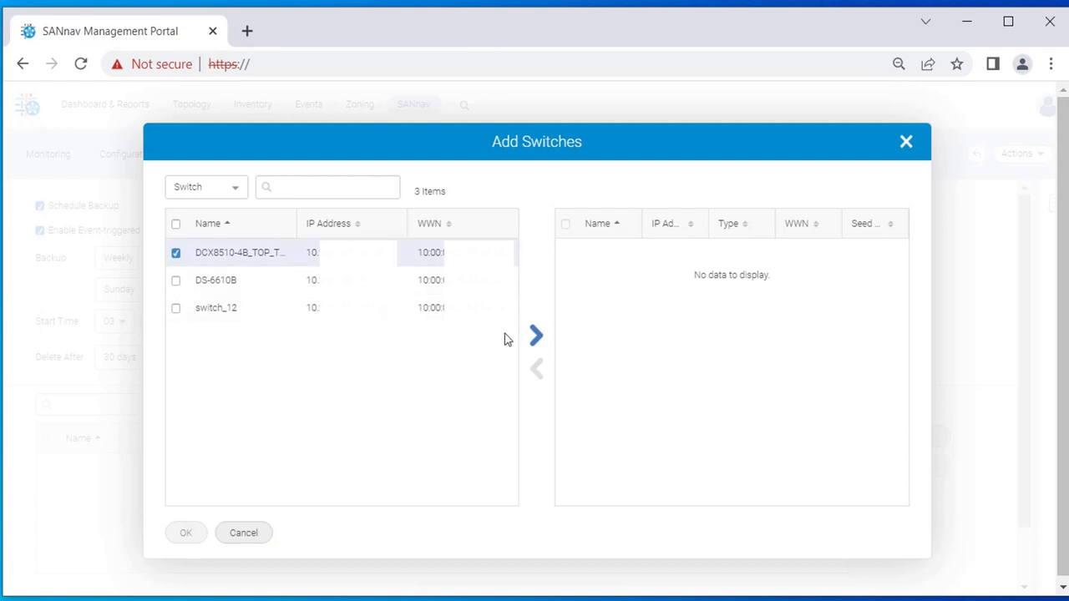
click(536, 335)
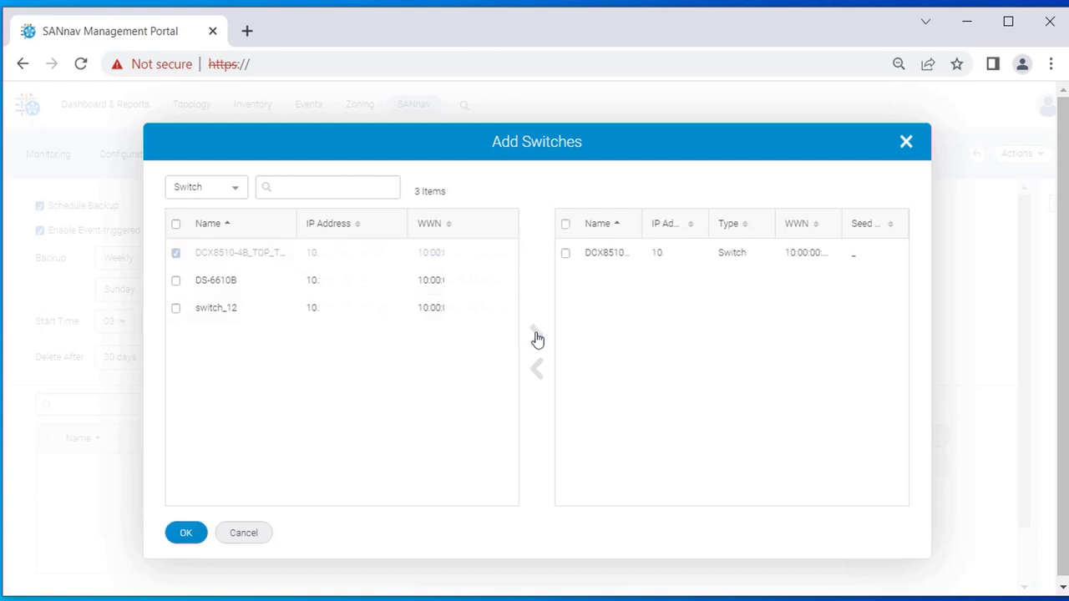
click(566, 225)
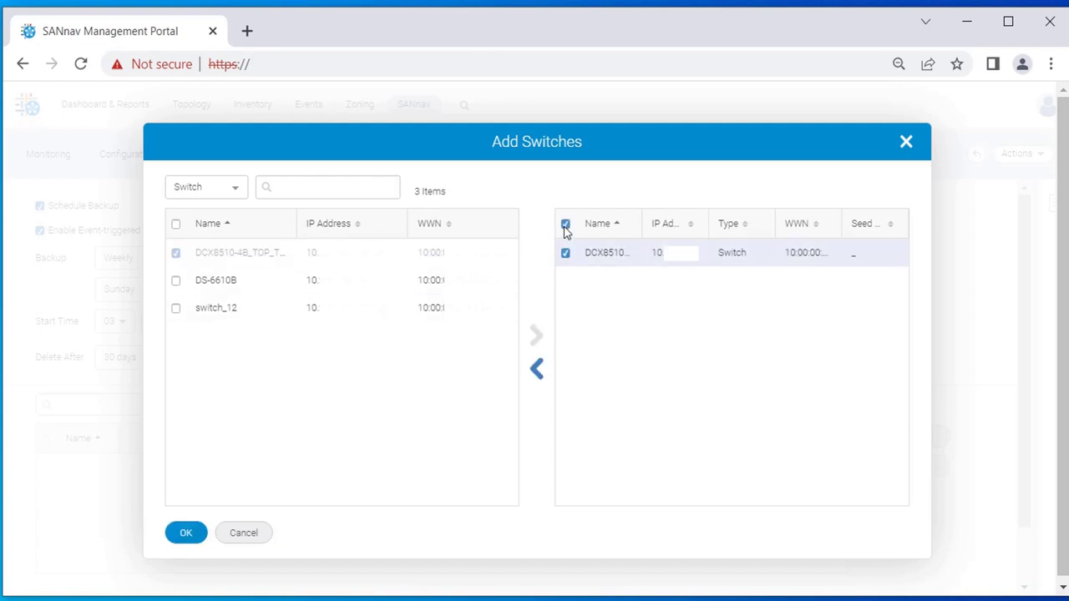
click(186, 534)
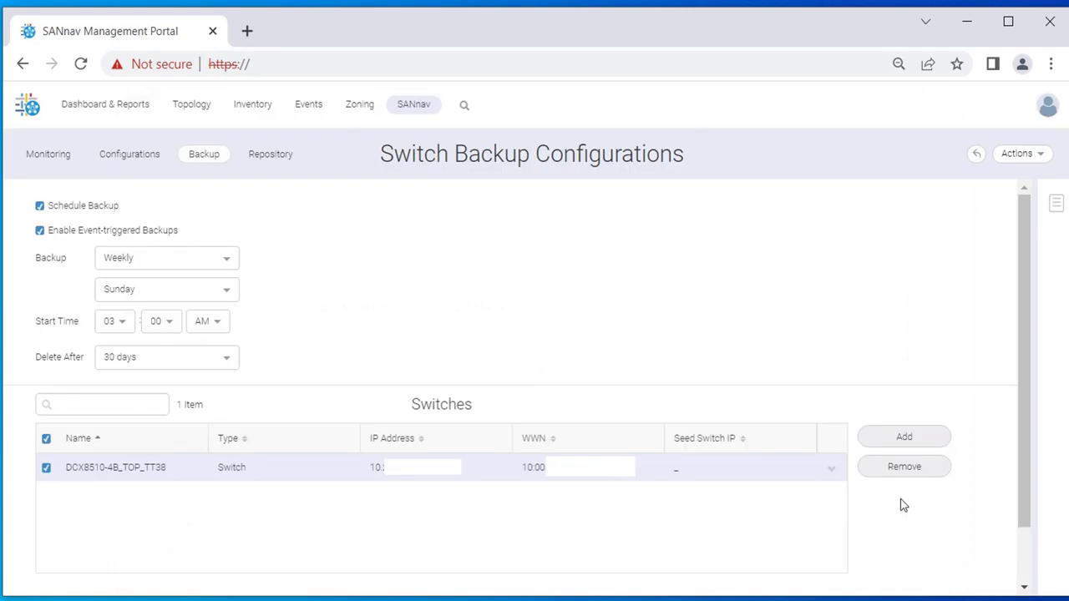
scroll(903, 505, down, 1)
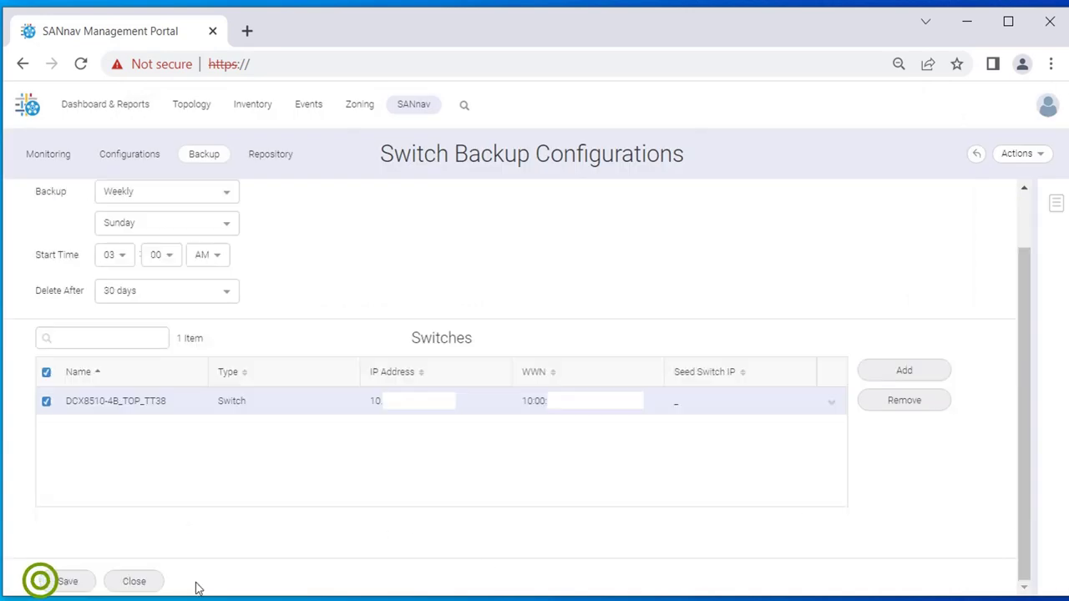
click(75, 584)
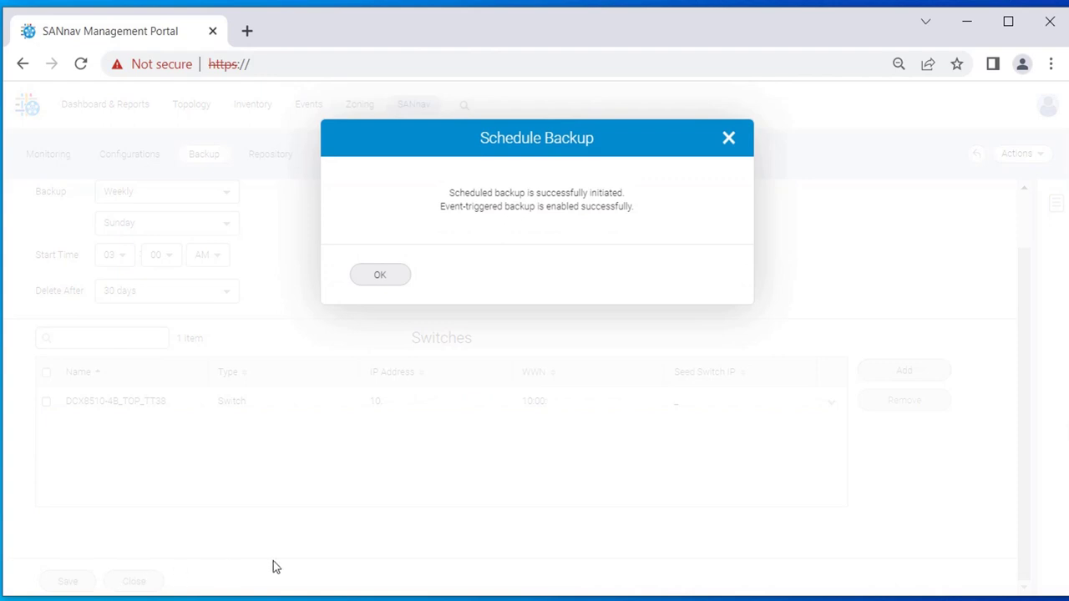
click(380, 276)
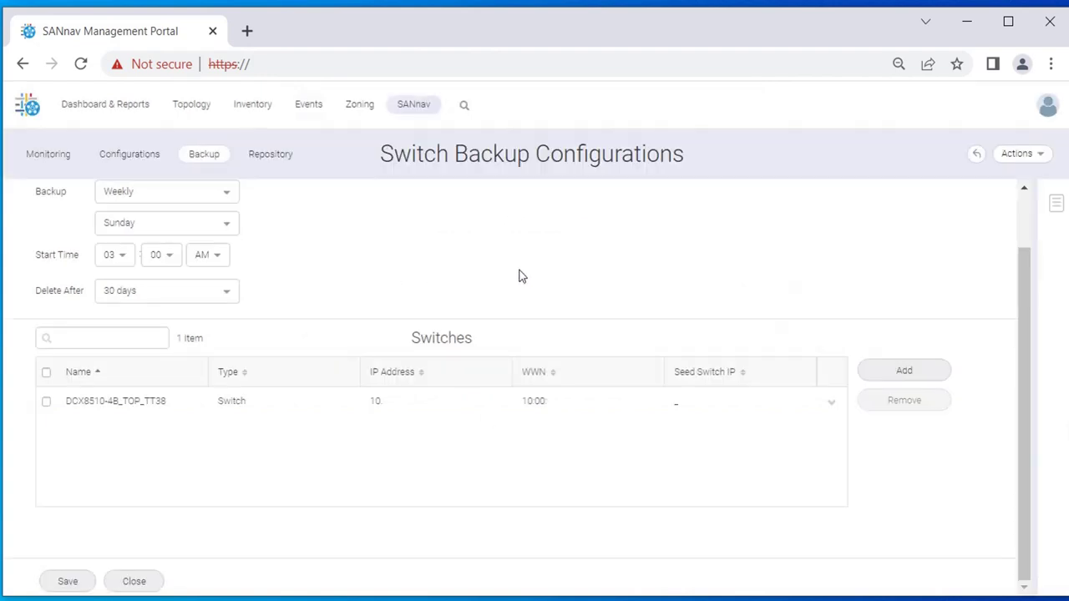
Run an immediate configuration backup of DCX8510-4B_TOP_TT38 to the repository.
scroll(946, 276, up, 1)
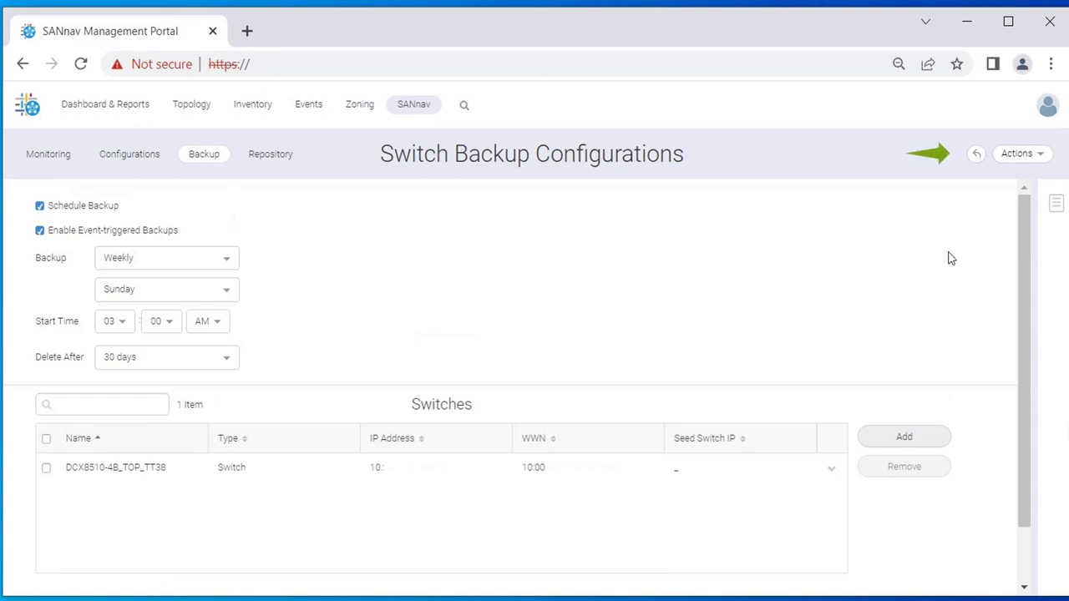
click(1024, 155)
click(1020, 182)
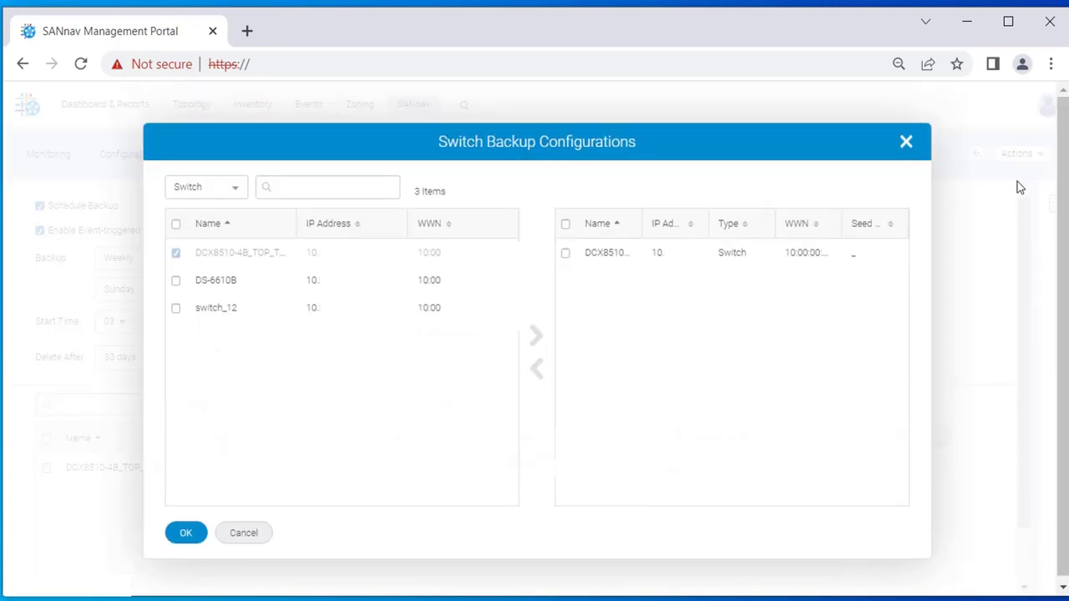
click(565, 224)
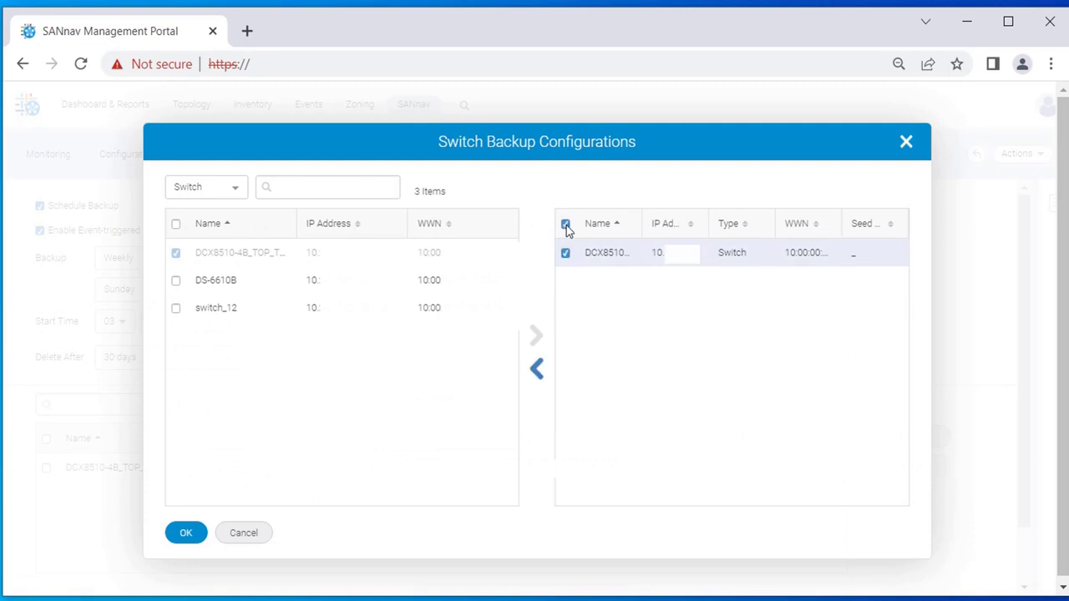
click(185, 538)
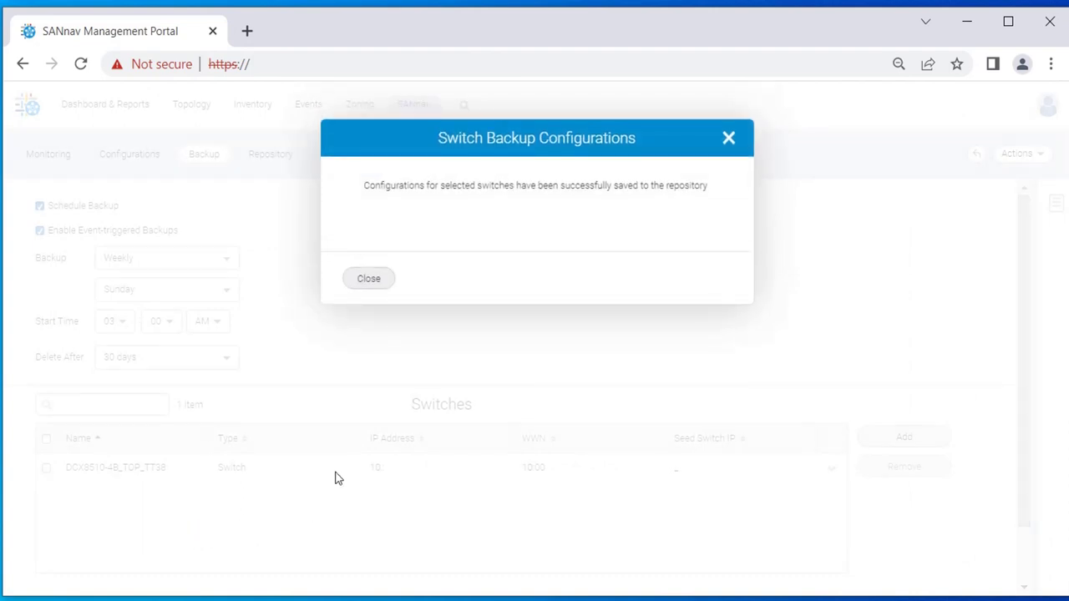
click(373, 284)
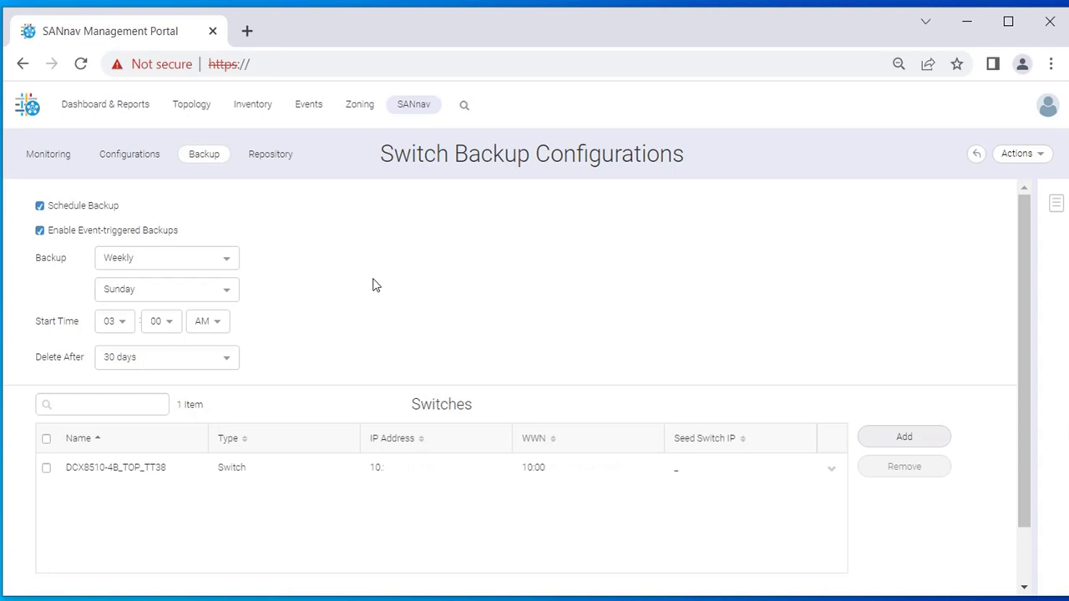
Show the Repository tab listing the logical fabric, chassis and switch baseline backups.
click(278, 158)
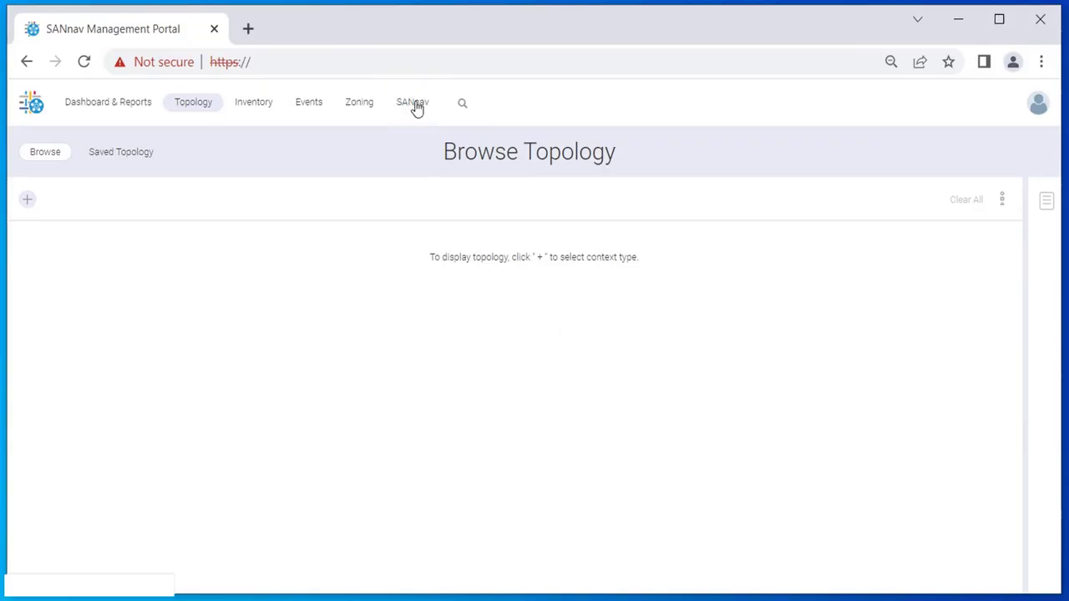
click(415, 104)
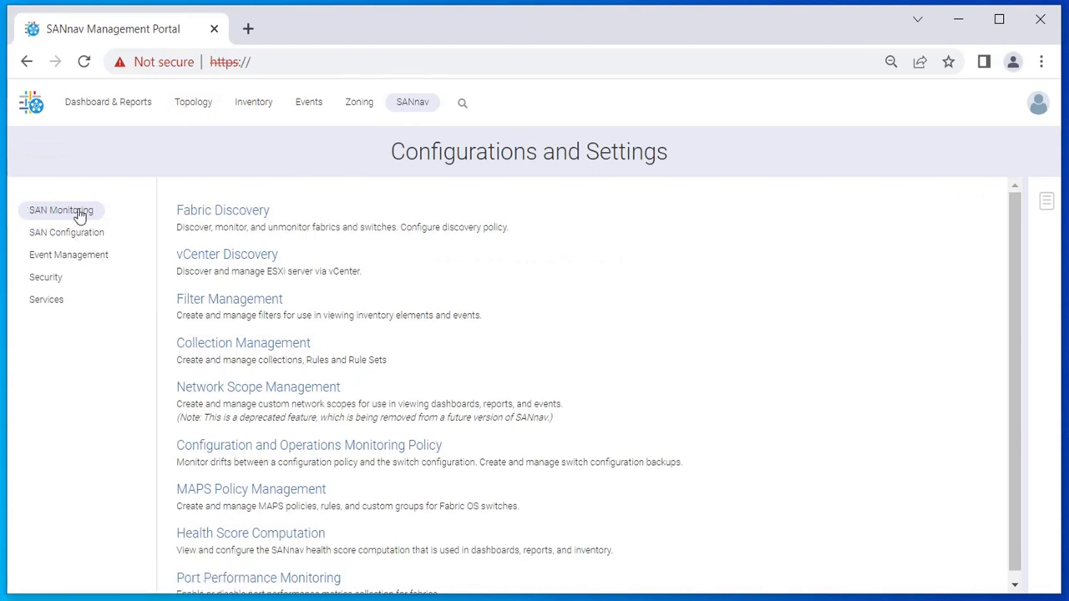
click(362, 451)
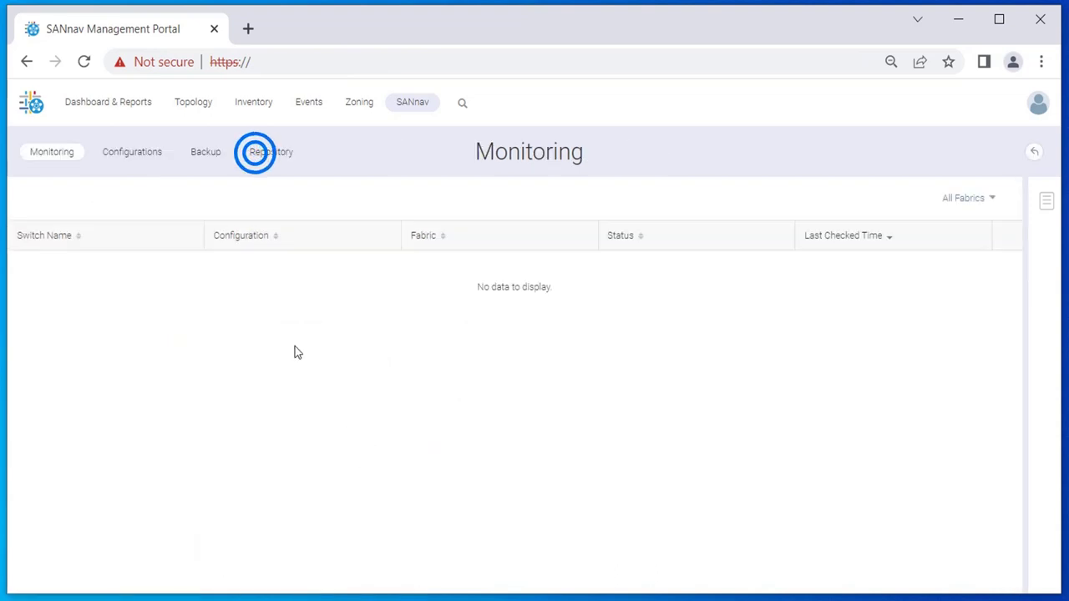
click(269, 155)
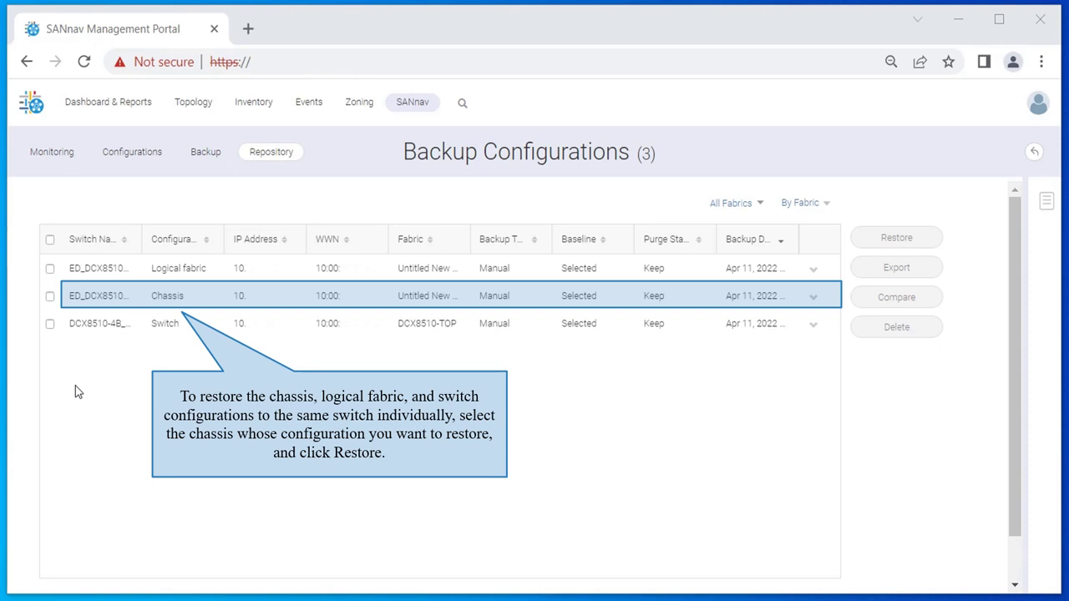
Restore the Chassis backup configuration and confirm the restore warning.
click(50, 297)
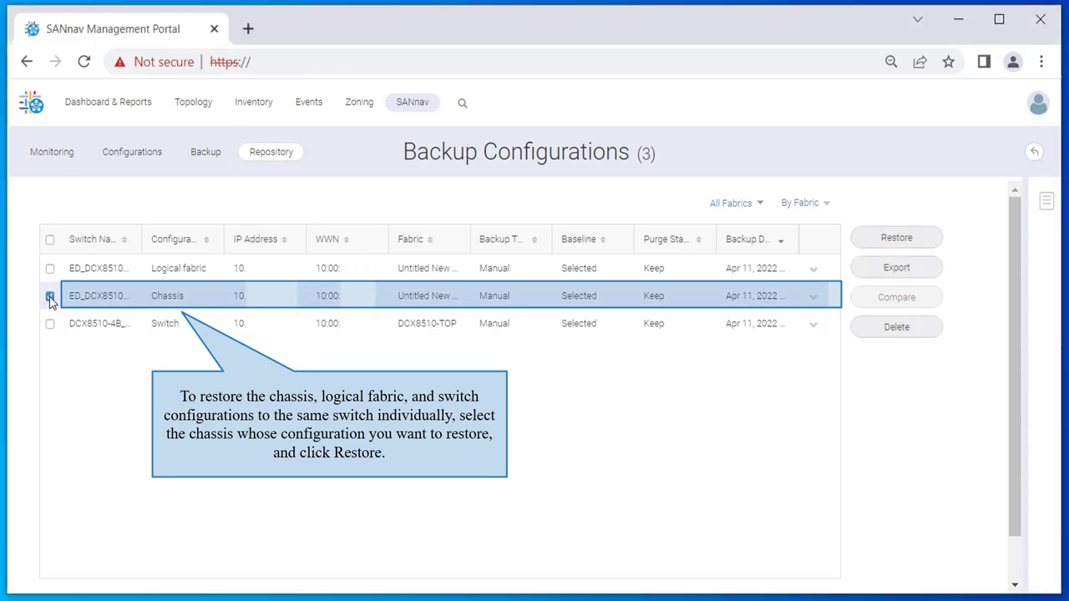
click(897, 238)
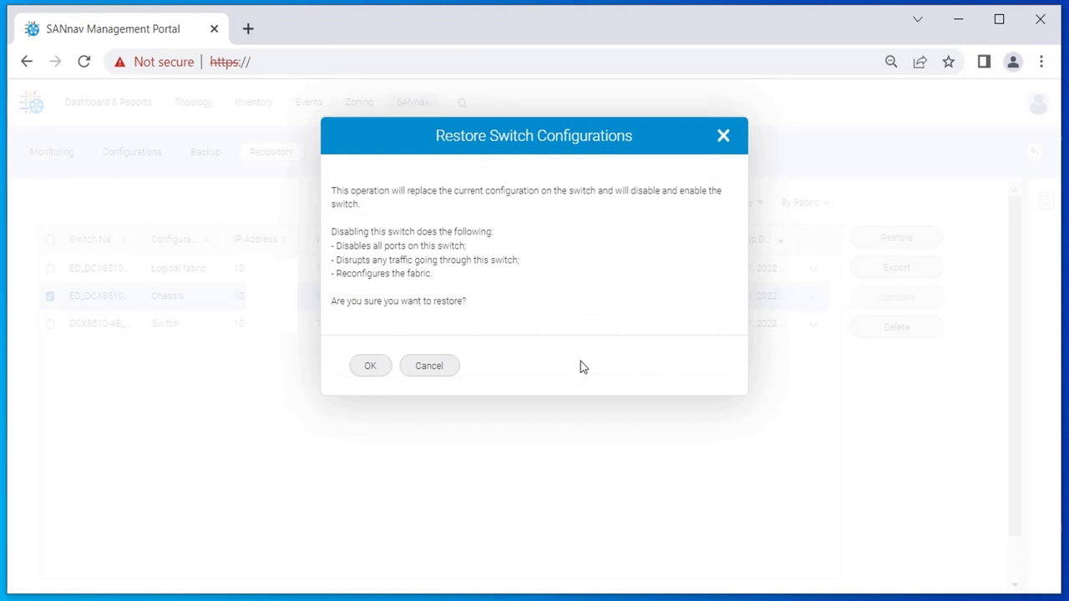
click(370, 366)
click(371, 367)
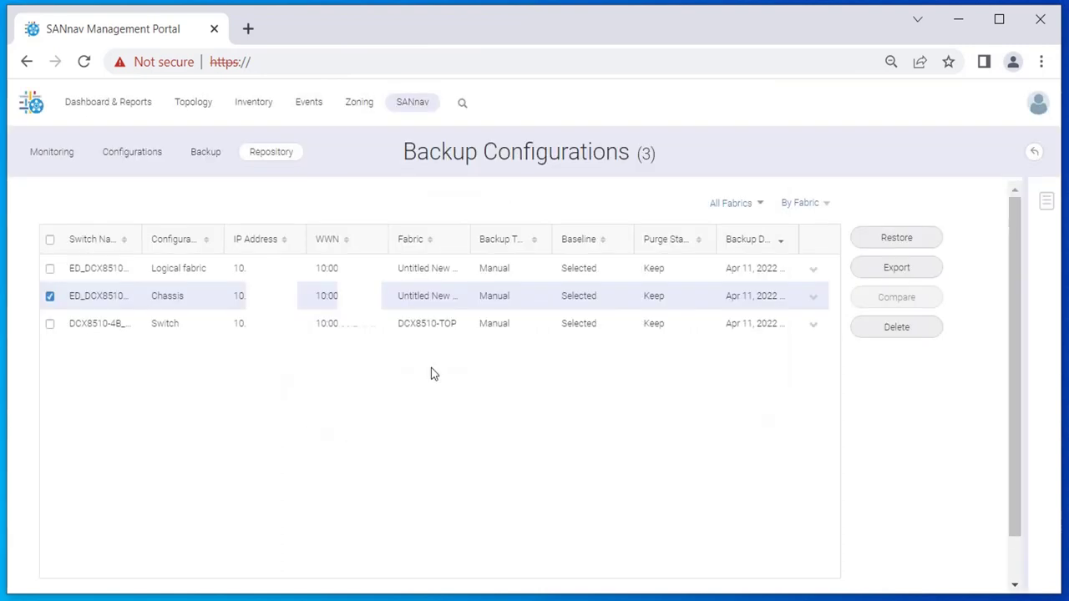
Restore the Logical fabric backup configuration and confirm the reboot warning.
click(49, 268)
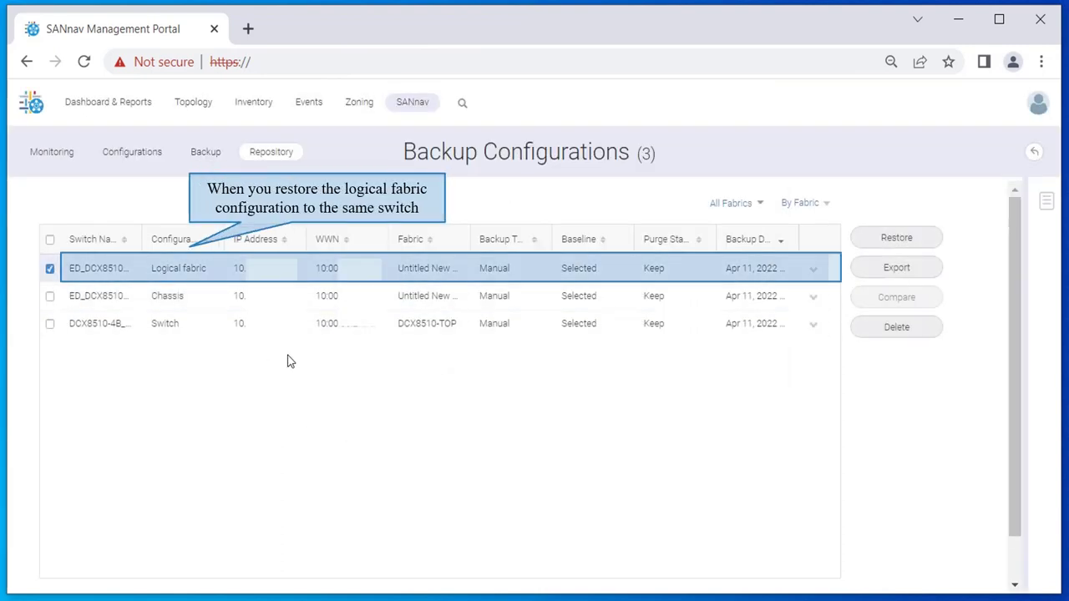
click(896, 239)
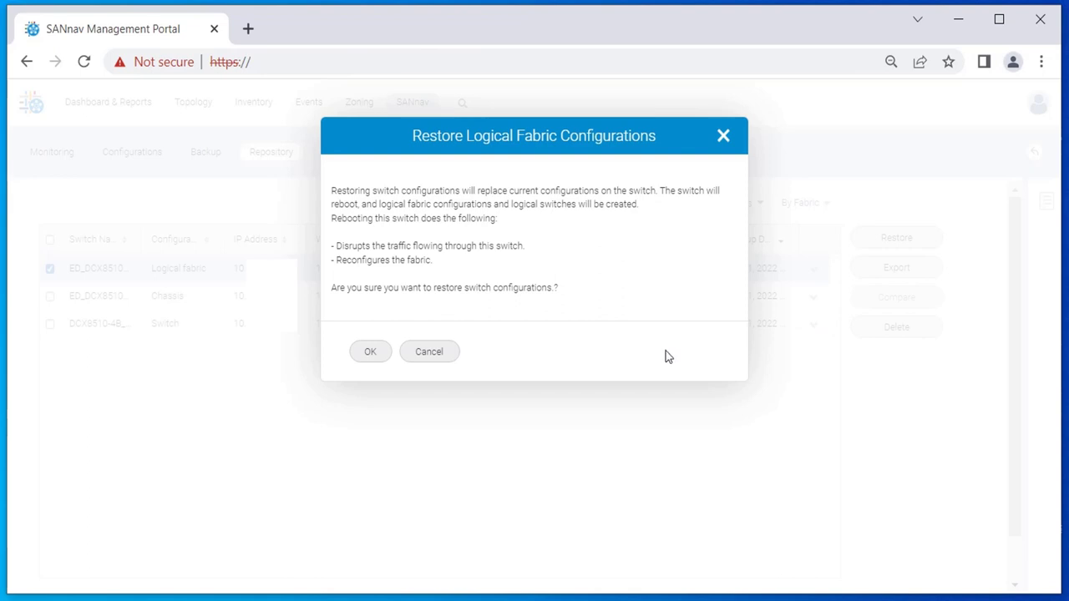
click(367, 353)
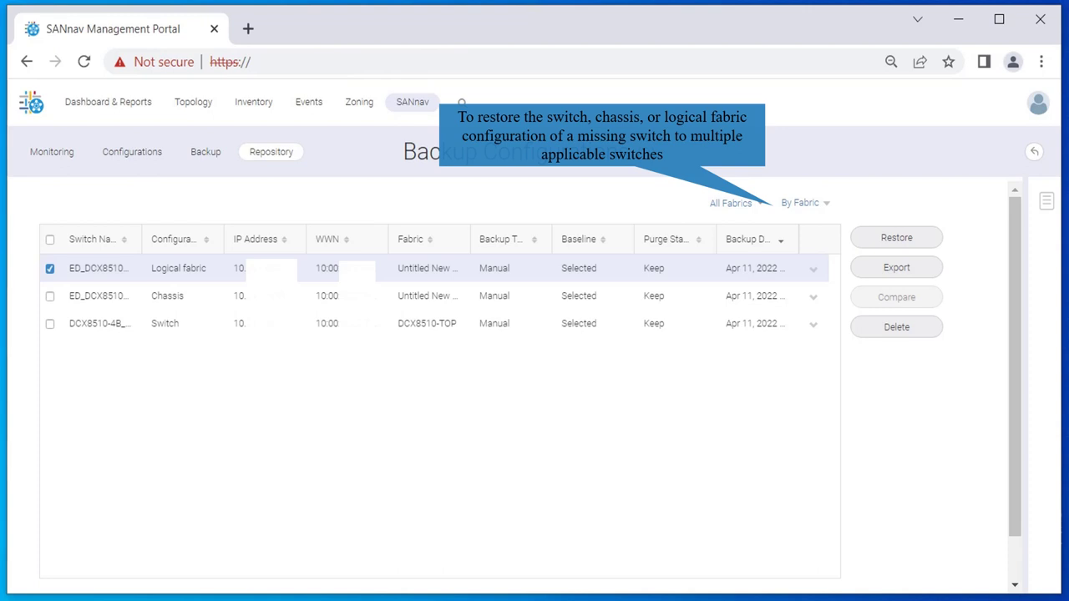
Group backups by Other to list 22 backups, then start restoring the DS-6610B Discovery backup.
click(801, 205)
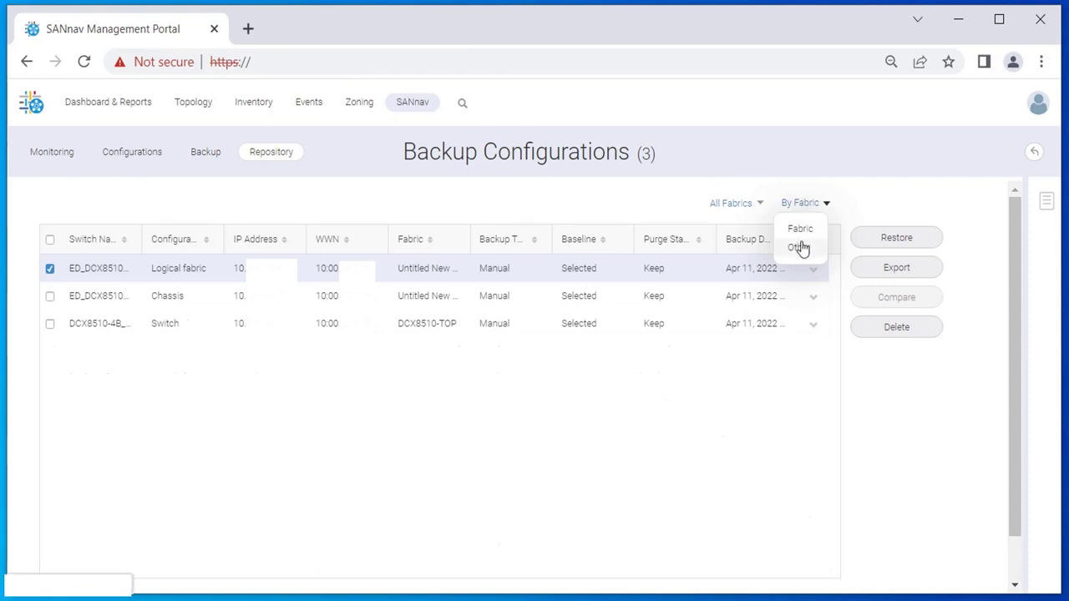
click(798, 247)
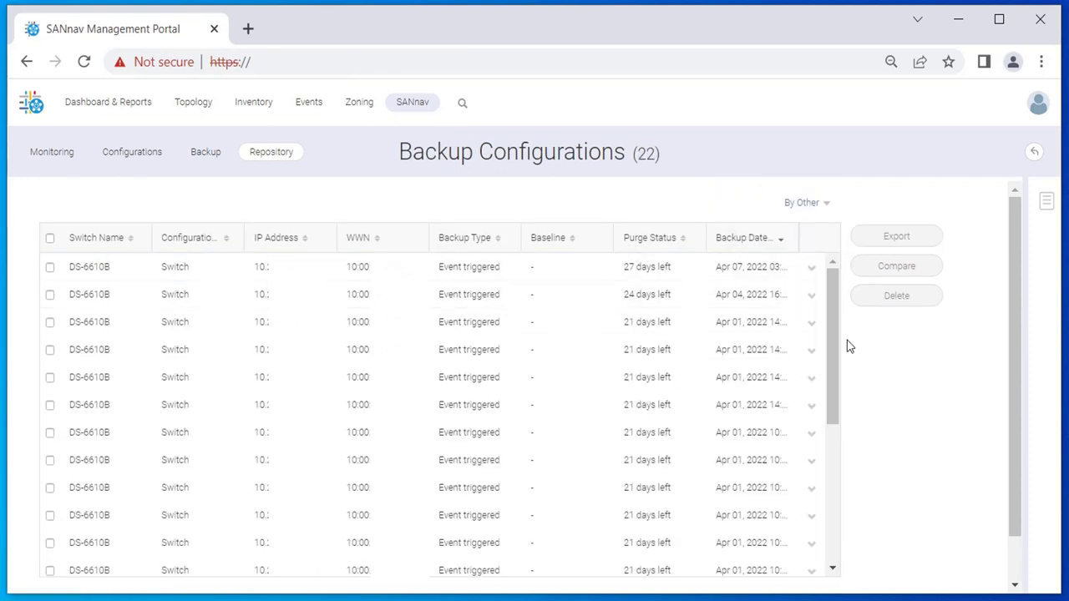
scroll(847, 346, down, 1)
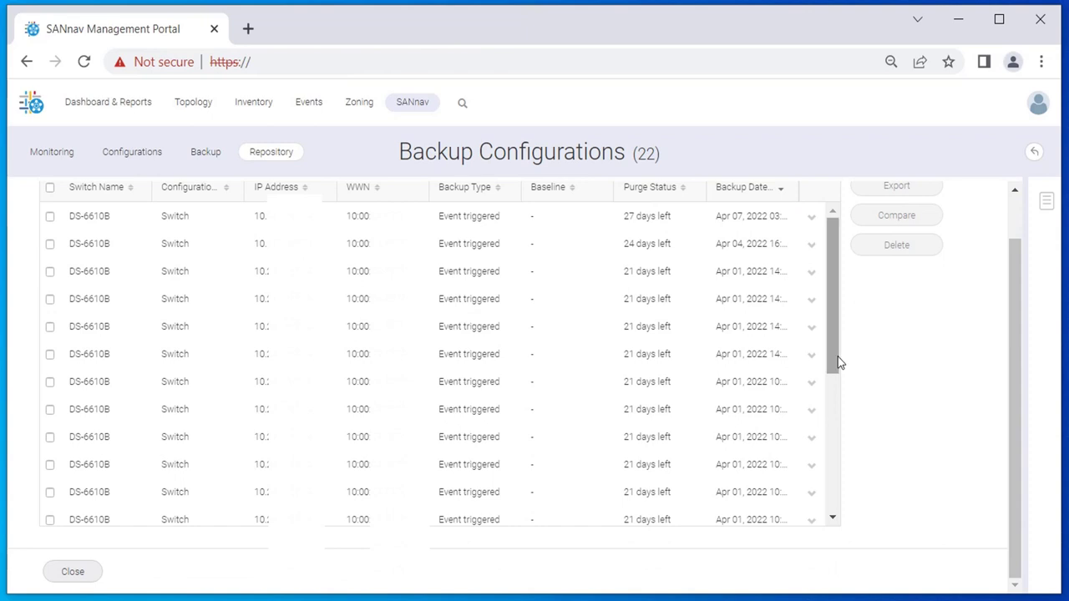
scroll(835, 364, down, 3)
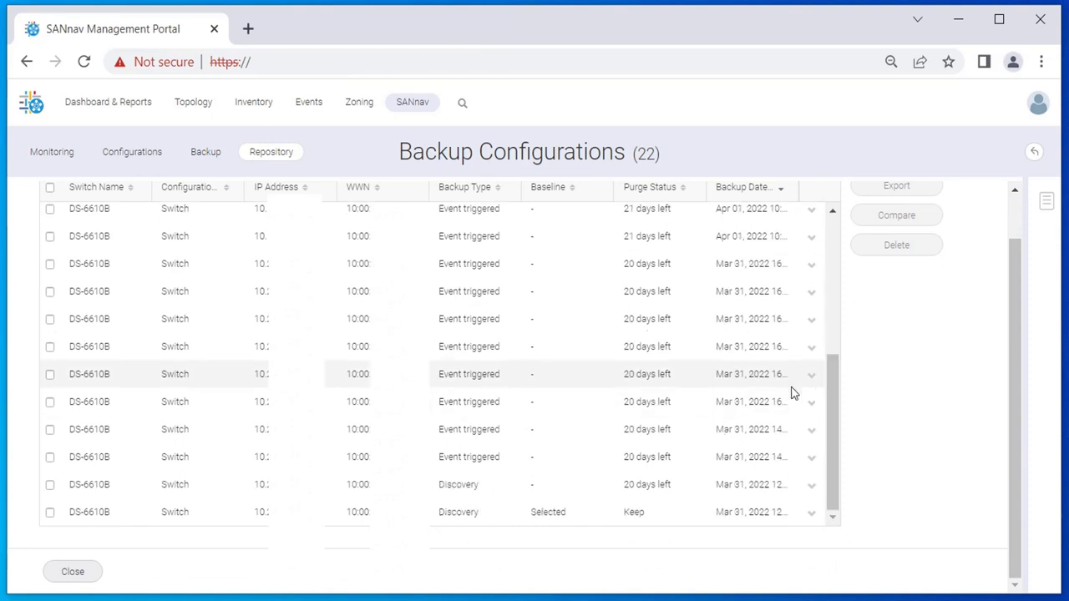
click(810, 486)
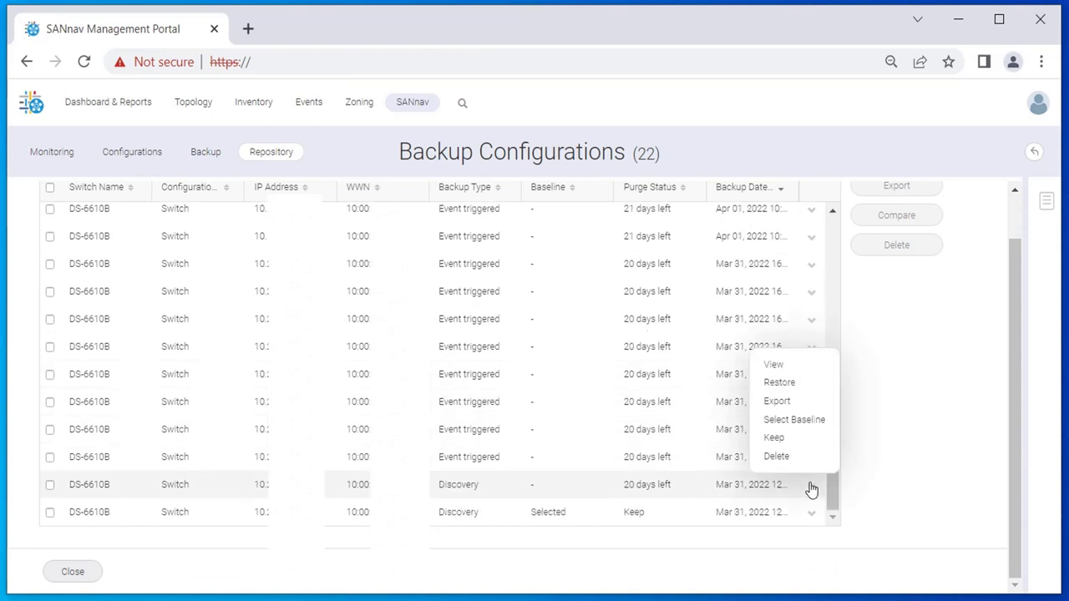
click(785, 382)
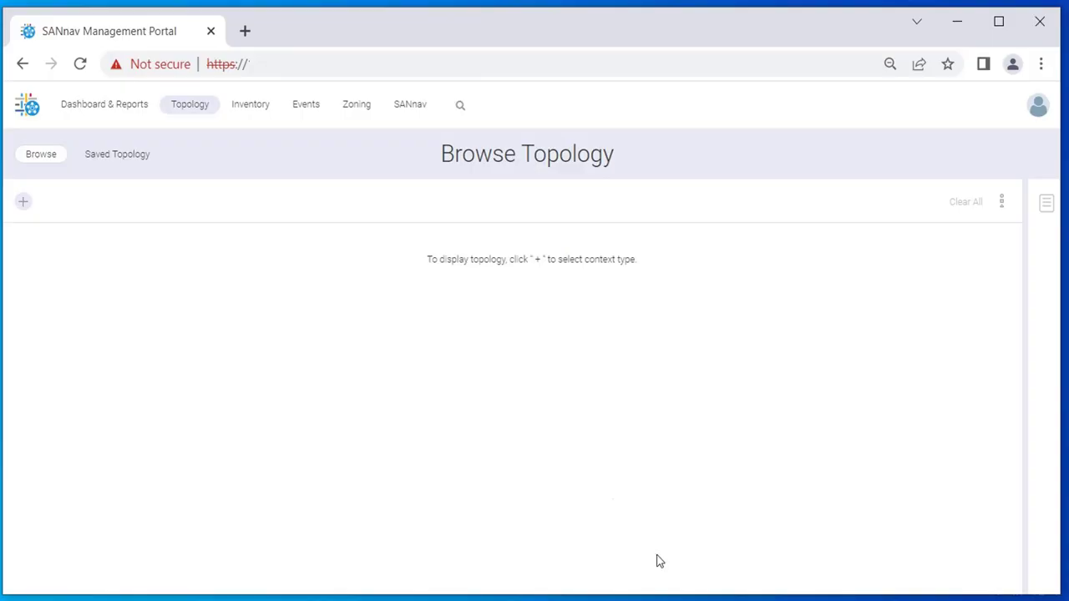
Return to the Repository tab showing the three Apr 11, 2022 fabric baseline backups.
click(409, 106)
click(57, 213)
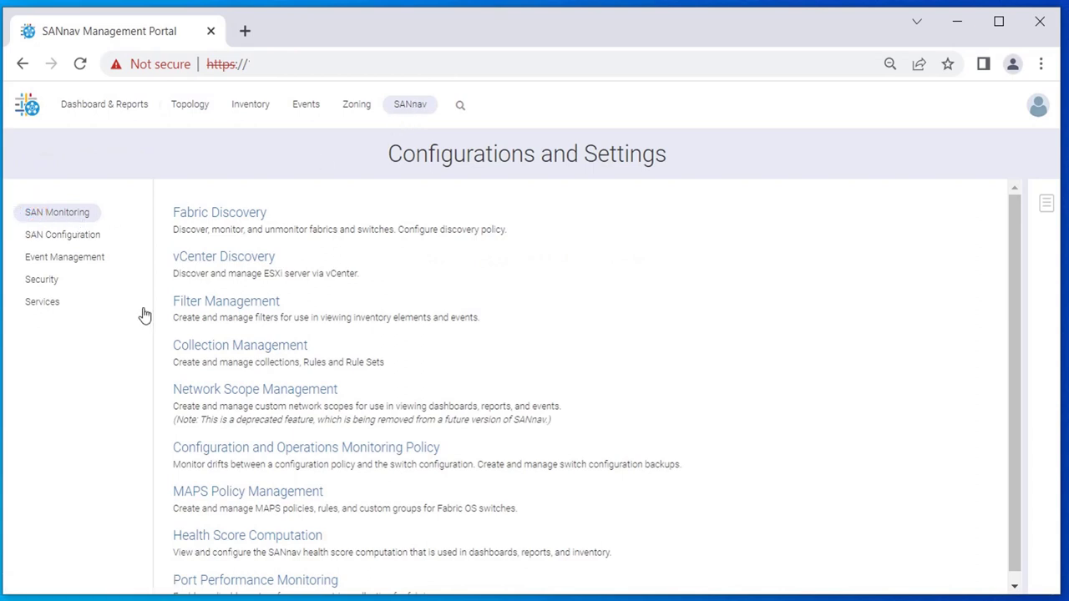
click(389, 453)
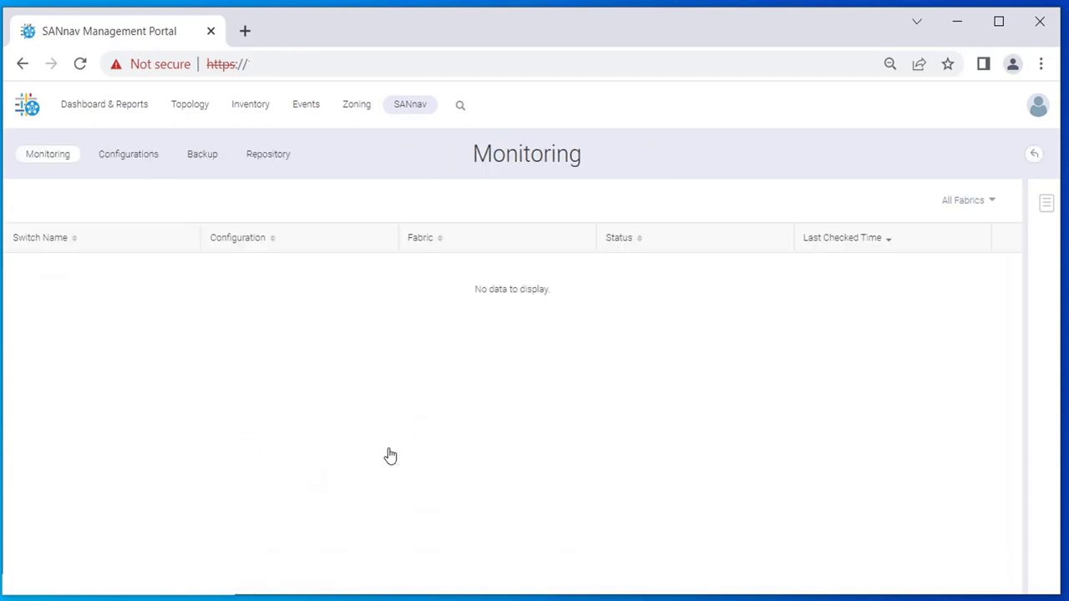
click(259, 156)
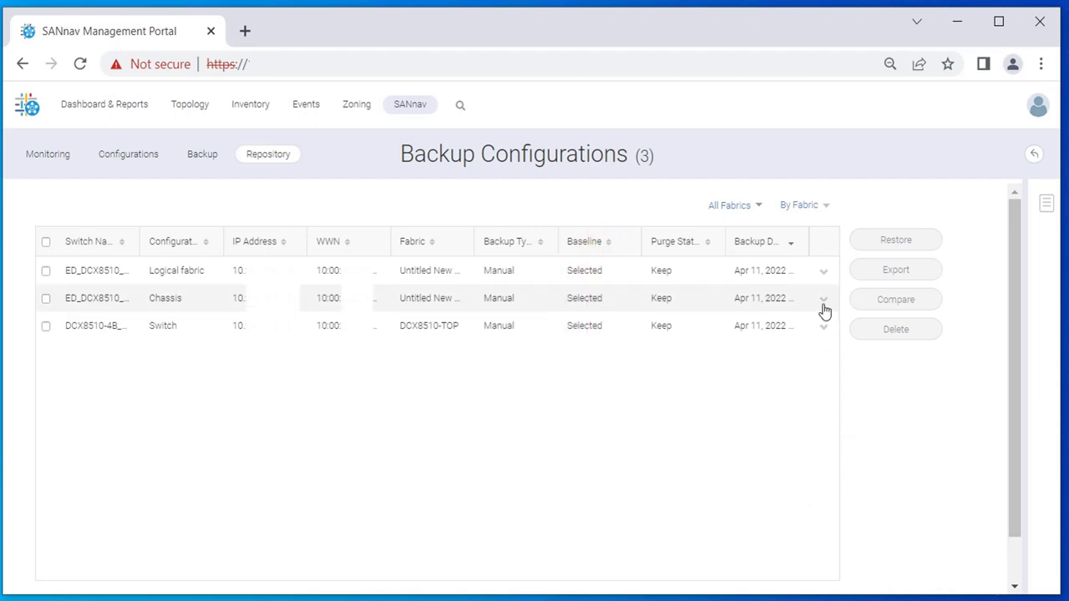
Deselect Baseline on the Logical fabric backup, then mark it Do Not Keep so it purges in 30 days.
click(823, 272)
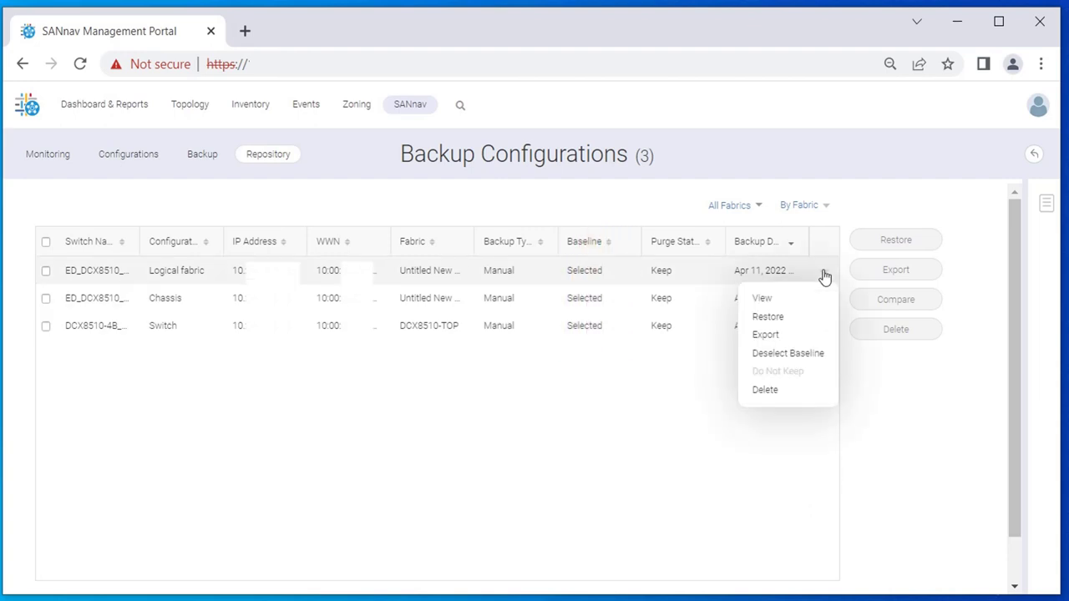
click(814, 357)
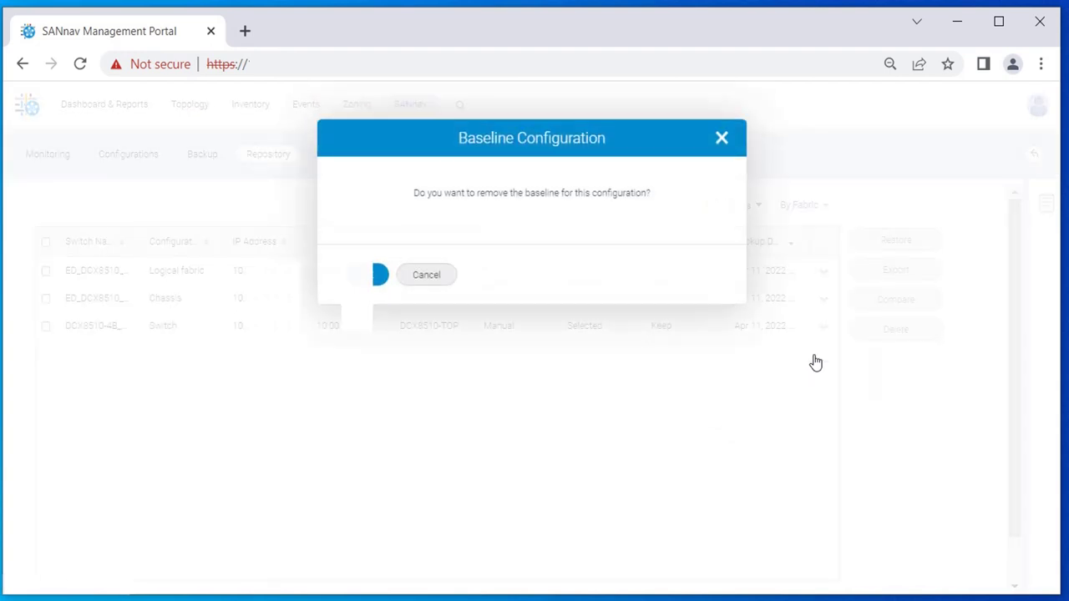
click(378, 276)
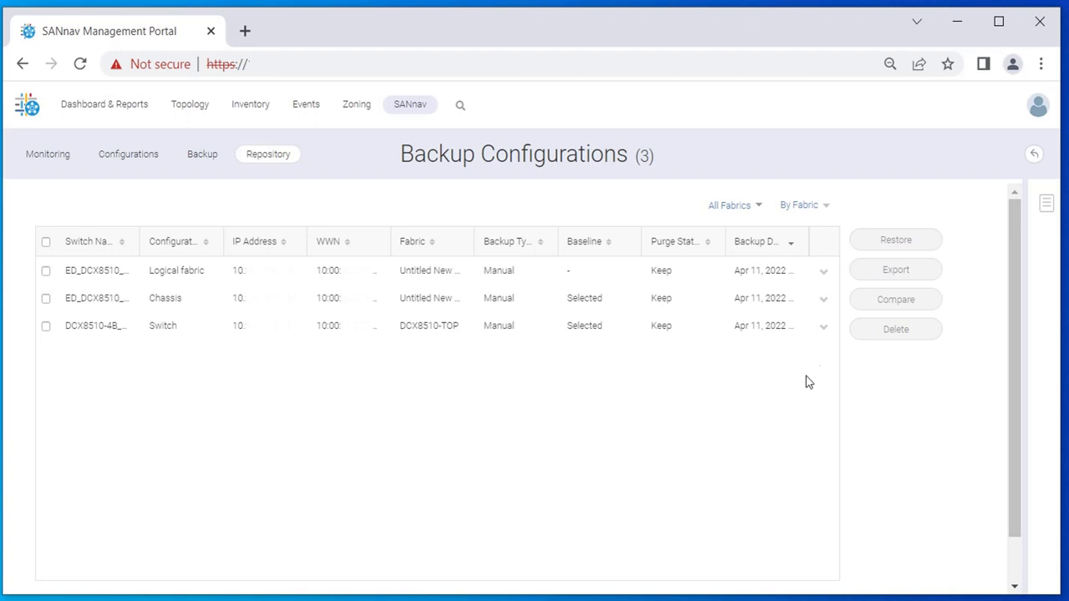
click(823, 274)
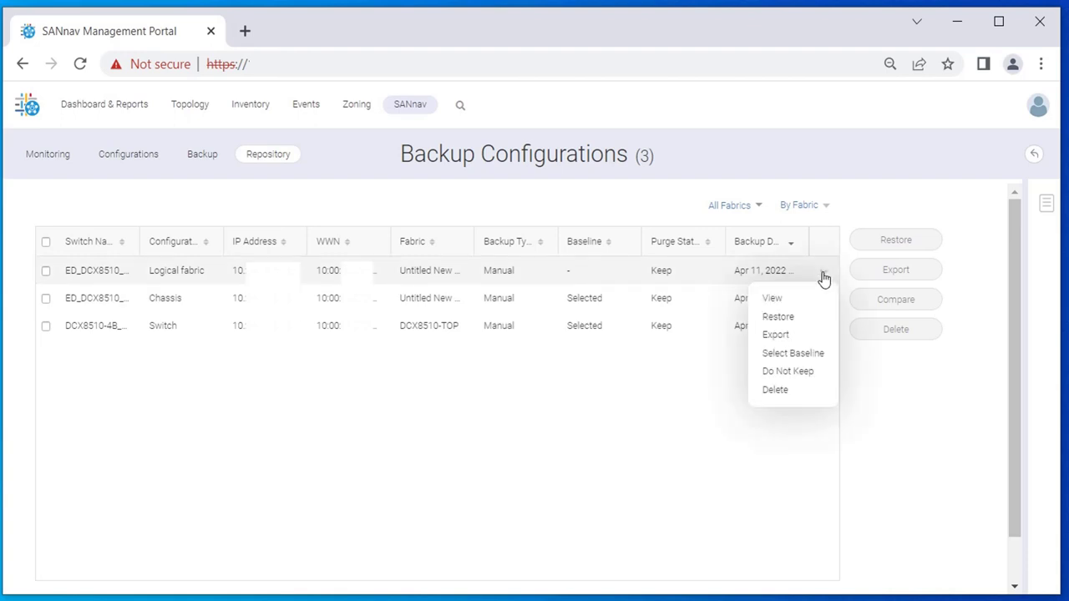
click(808, 372)
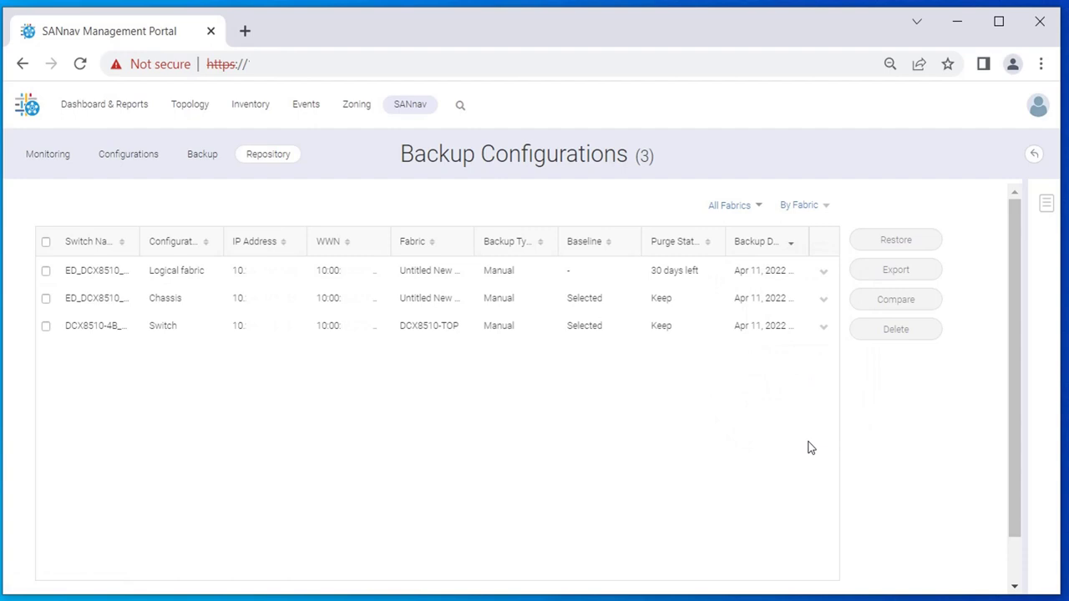
Export the DCX8510-4B switch backup as a .txt file and open the download.
click(46, 326)
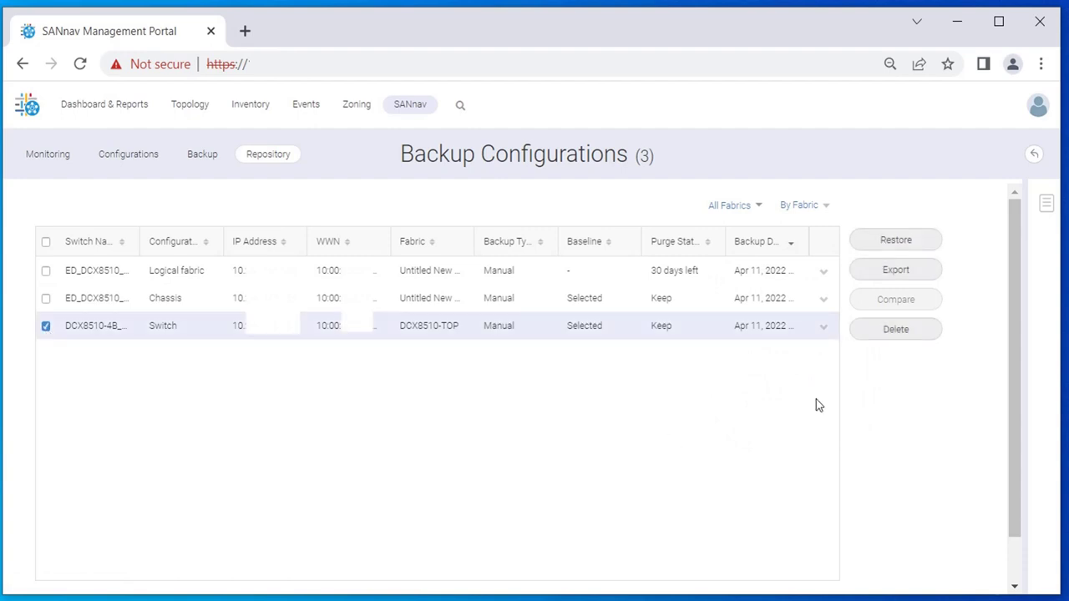
click(895, 270)
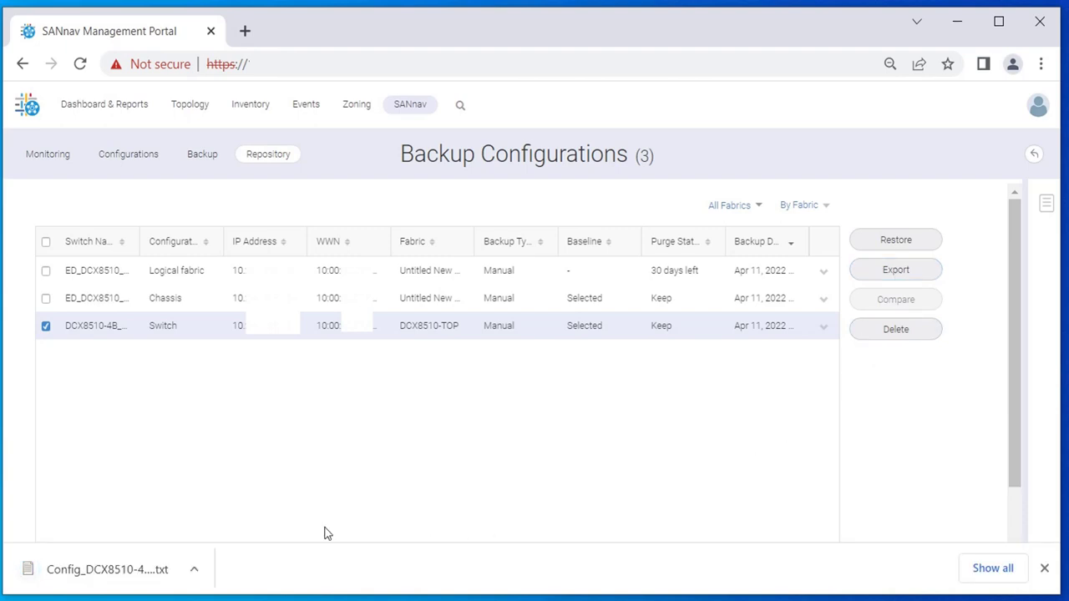
click(158, 570)
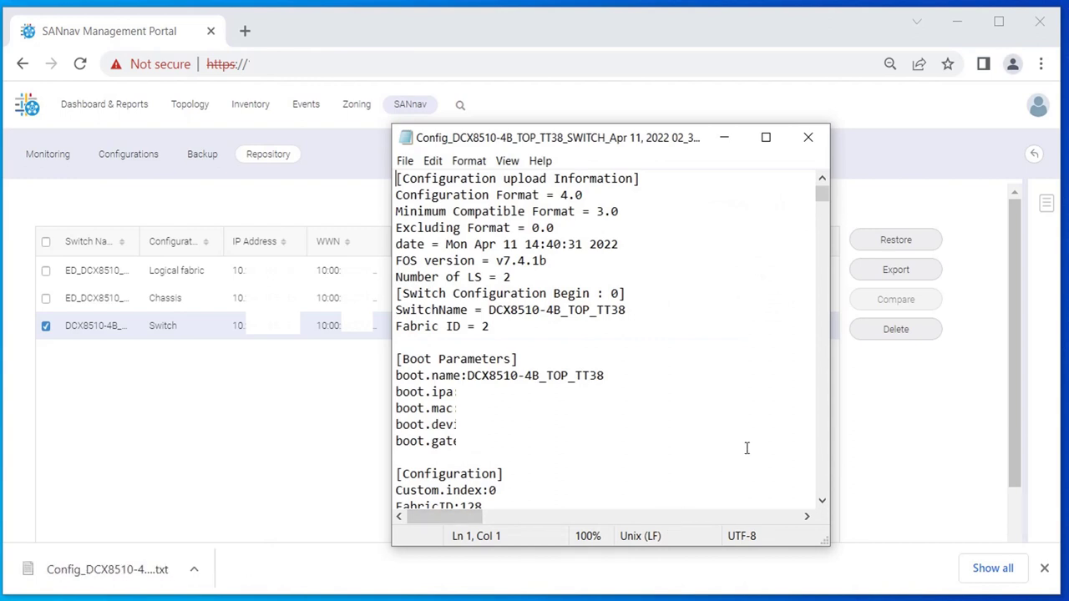
Close the Notepad window showing the exported DCX8510 configuration.
click(809, 139)
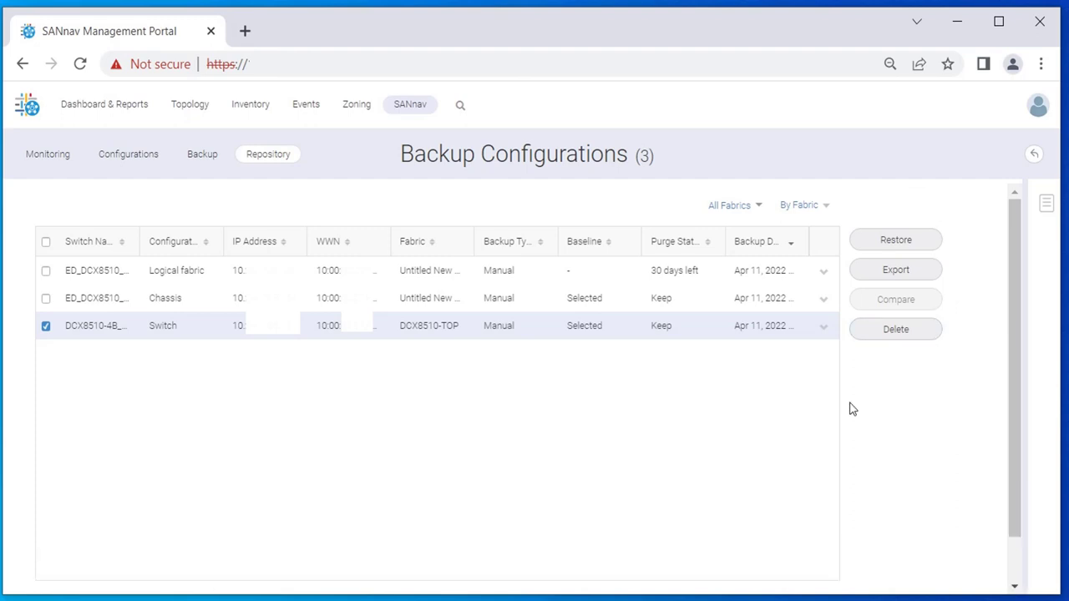
Under By Fabric > Other, compare the Apr 07 and Apr 04 DS-6610B backups.
click(799, 205)
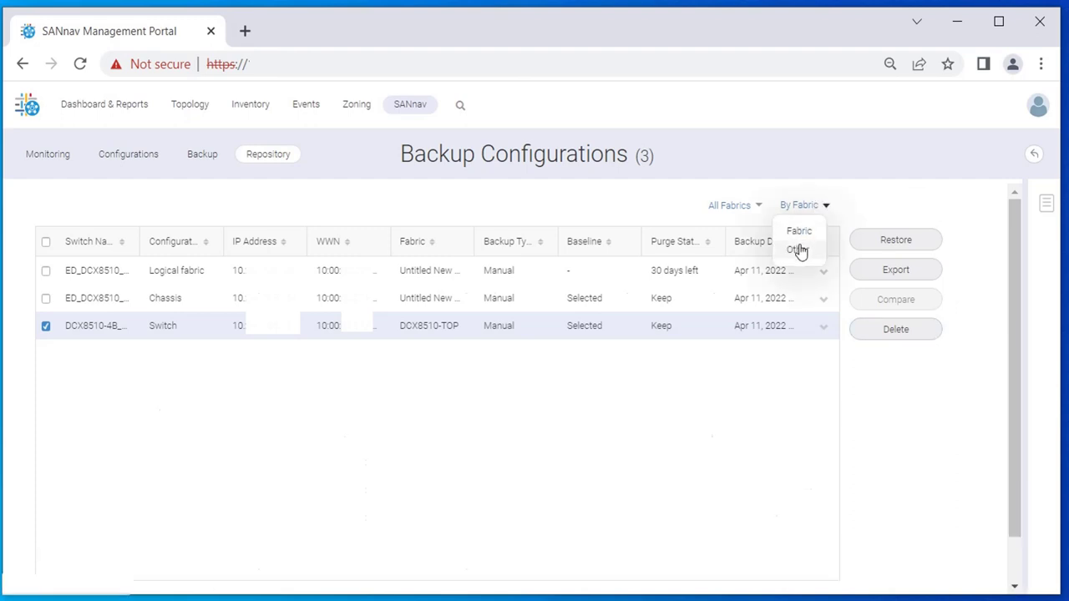
click(797, 250)
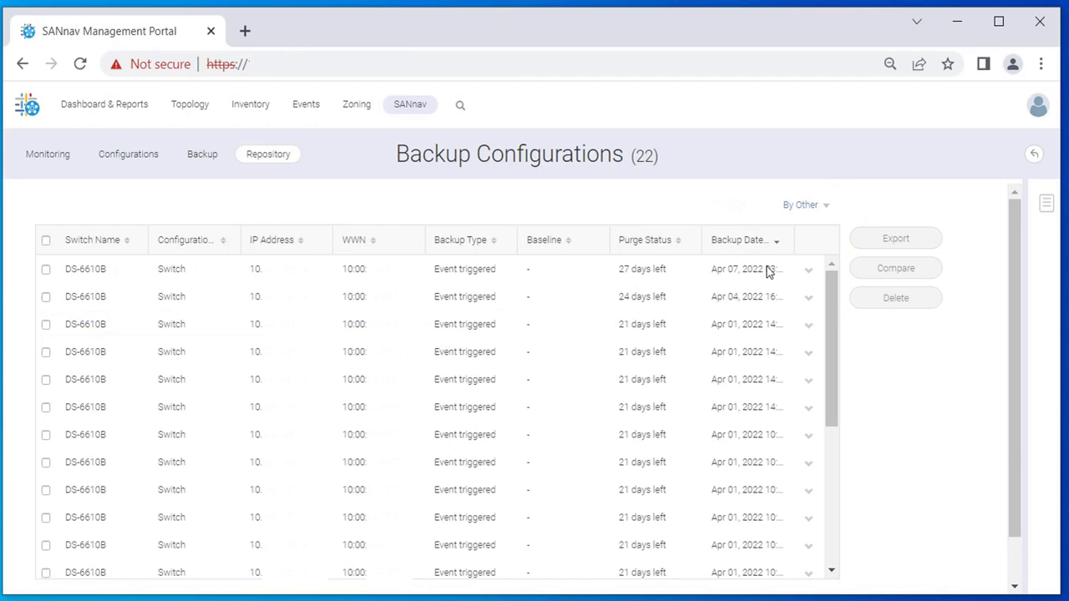
click(46, 269)
click(46, 296)
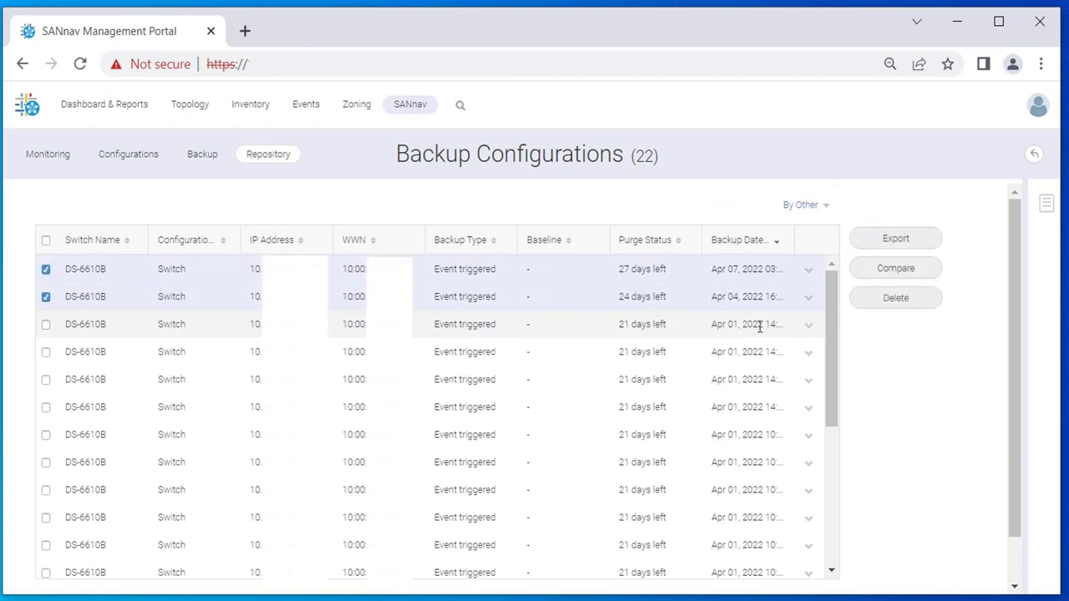
click(910, 273)
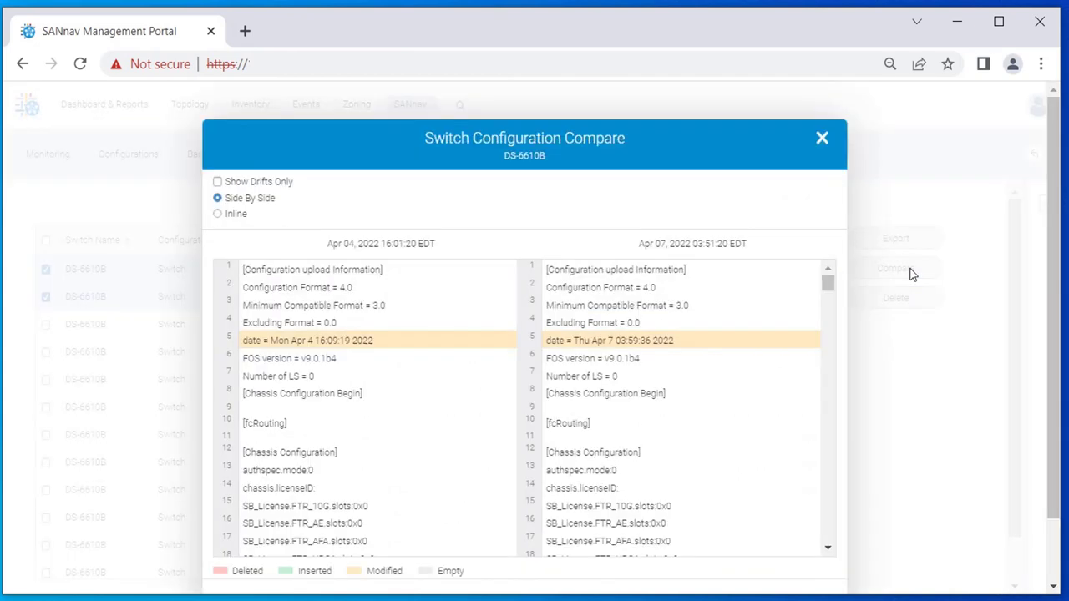